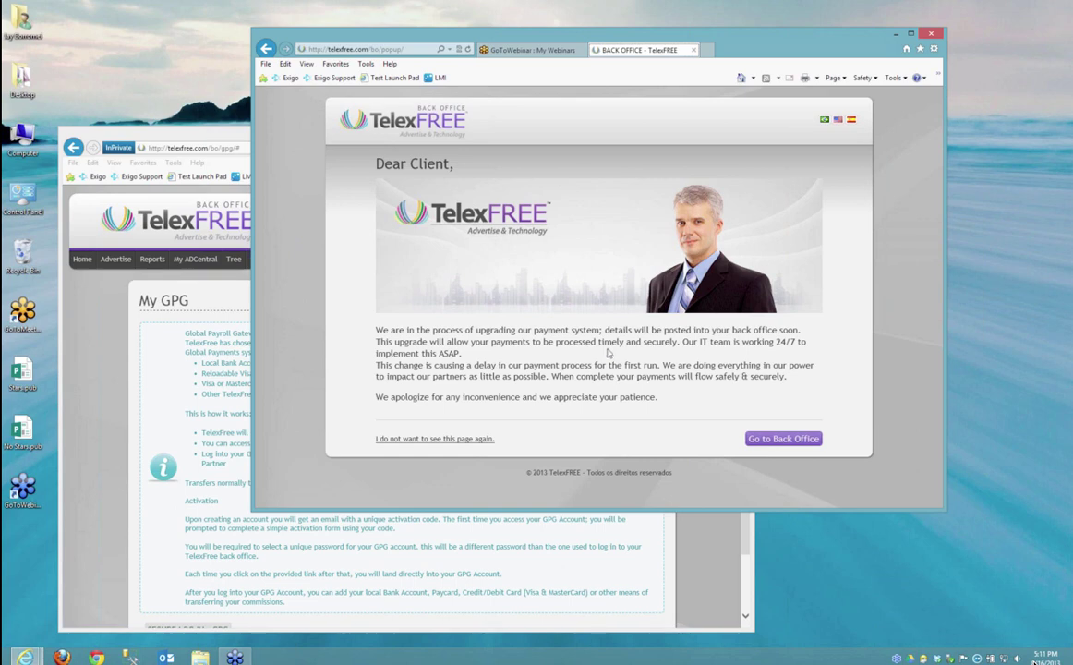
Continue to the back office, submit the account data to GPG and dismiss the resulting message
left_click(750, 440)
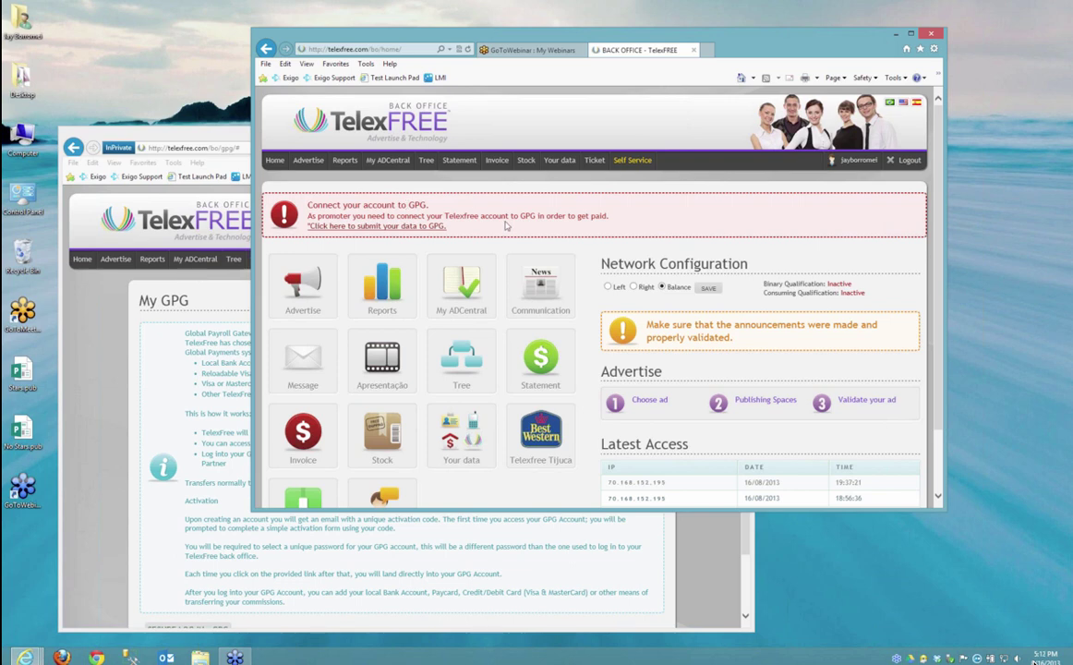
left_click(393, 228)
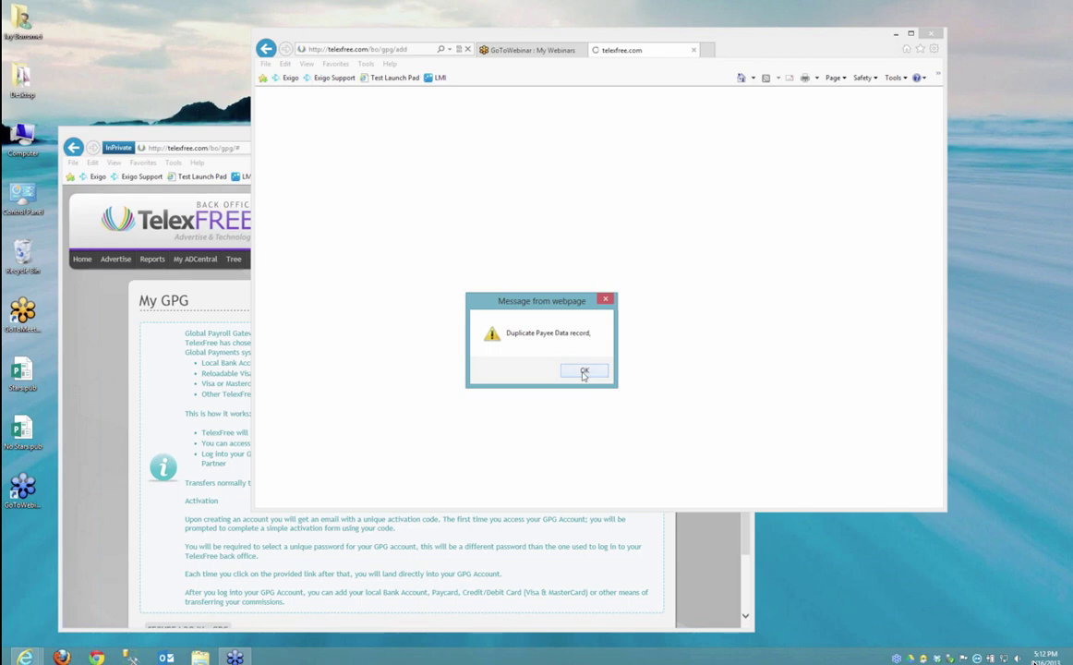
left_click(583, 372)
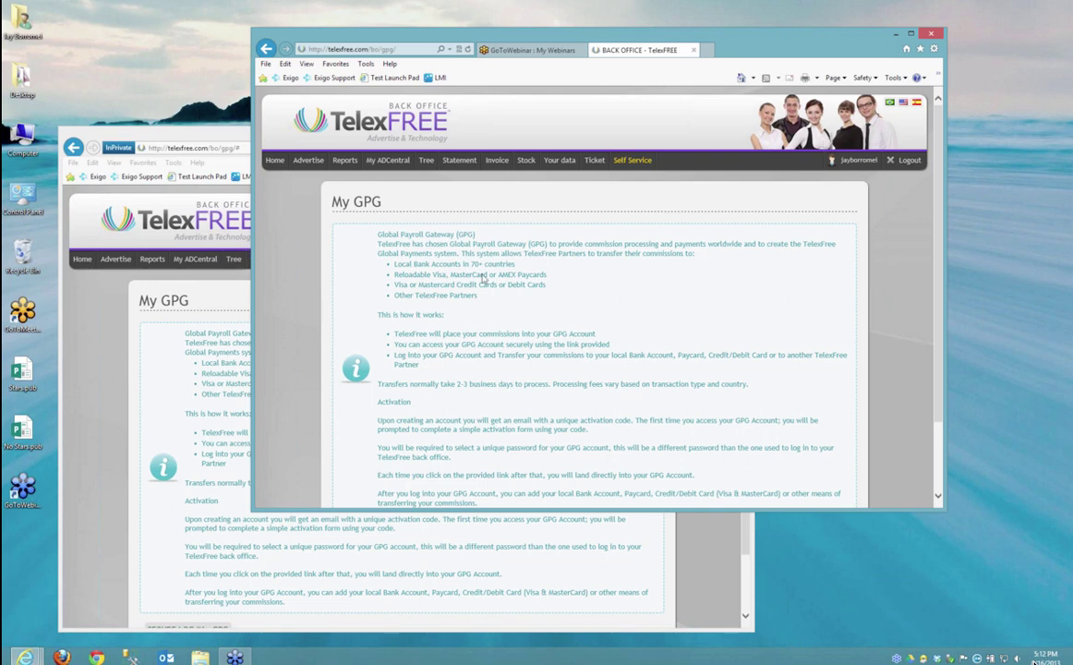
Read through the My GPG page down to the secure login option, and reopen My GPG from the account's own data options
scroll(513, 340, "down", 2)
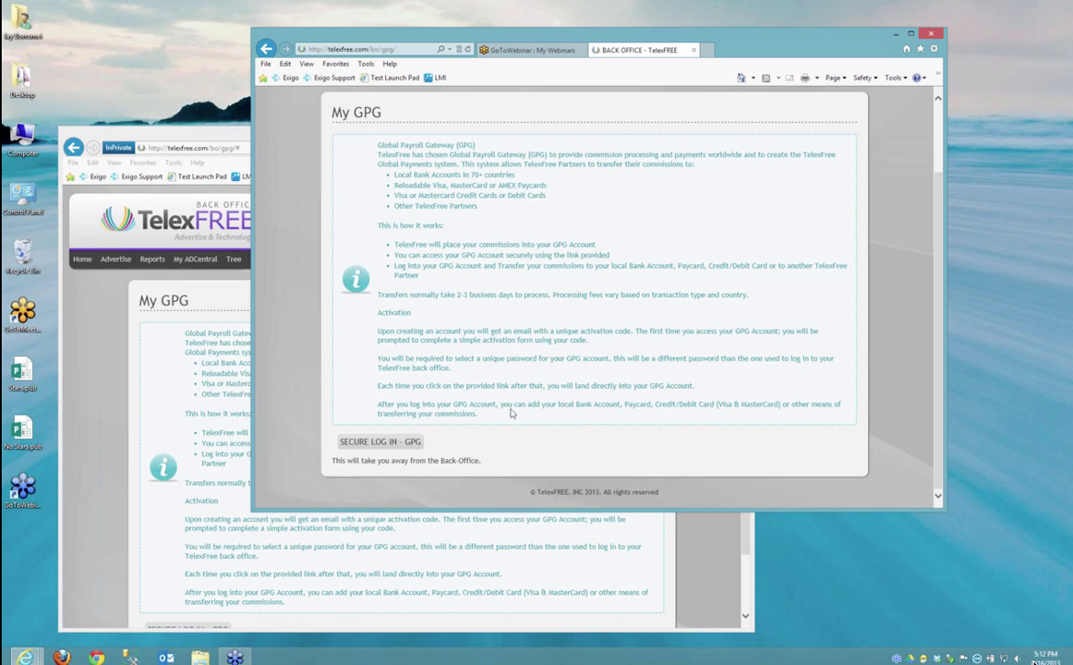
scroll(511, 412, "up", 1)
scroll(580, 339, "down", 1)
scroll(580, 334, "up", 1)
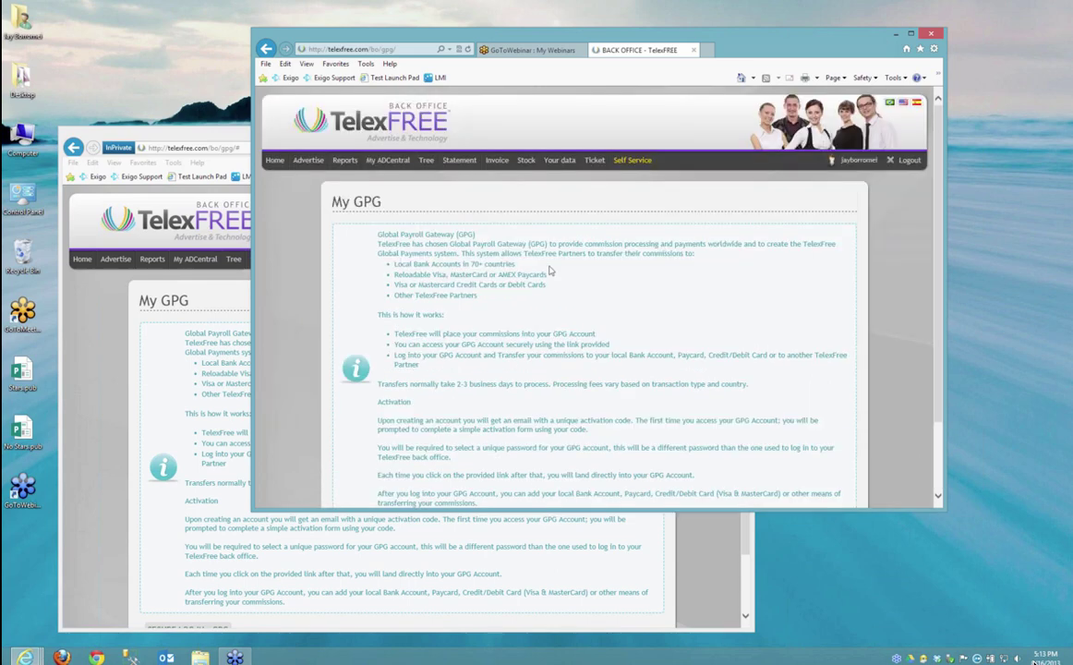
mouse_move(560, 164)
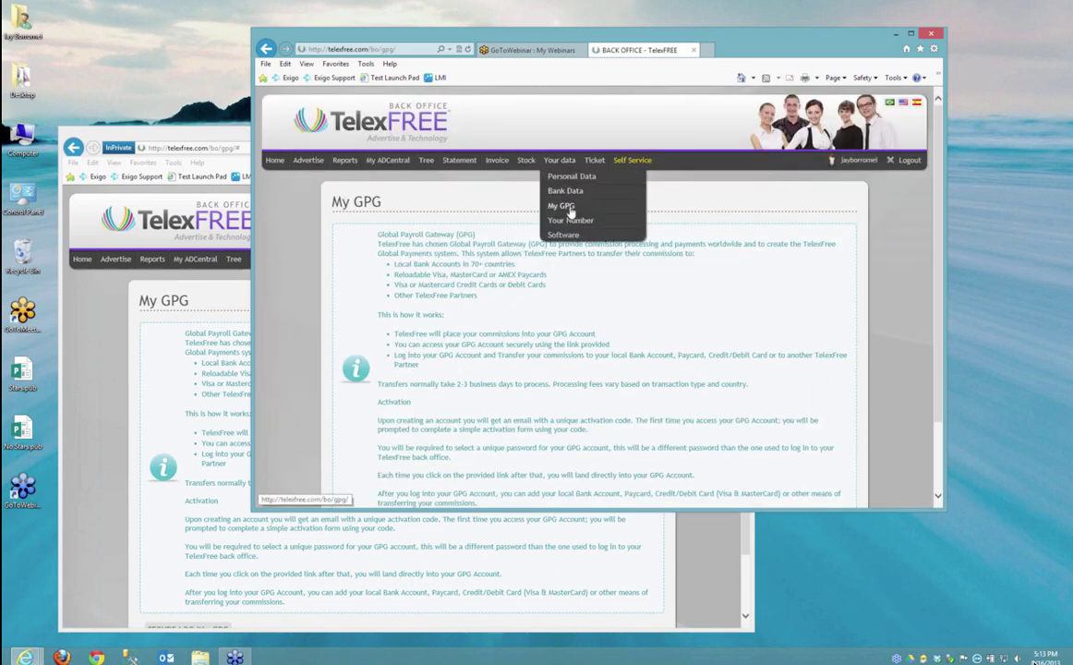
left_click(570, 209)
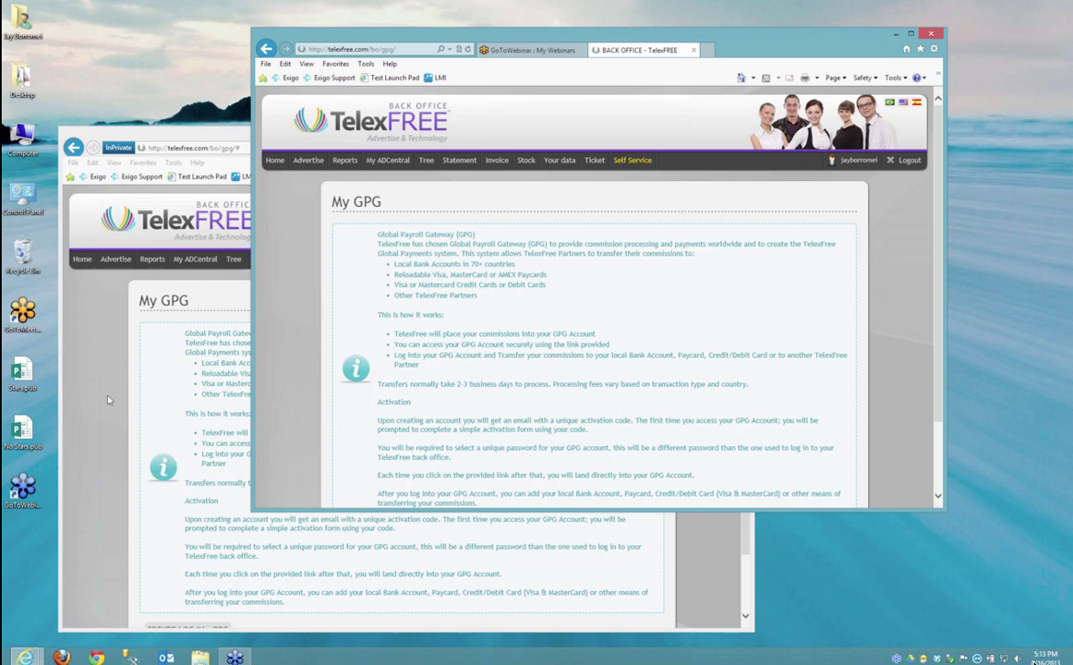
Switch to the InPrivate back office window, start the secure GPG login, and paste the emailed PIN to verify the payee email
left_click(154, 393)
scroll(163, 473, "down", 1)
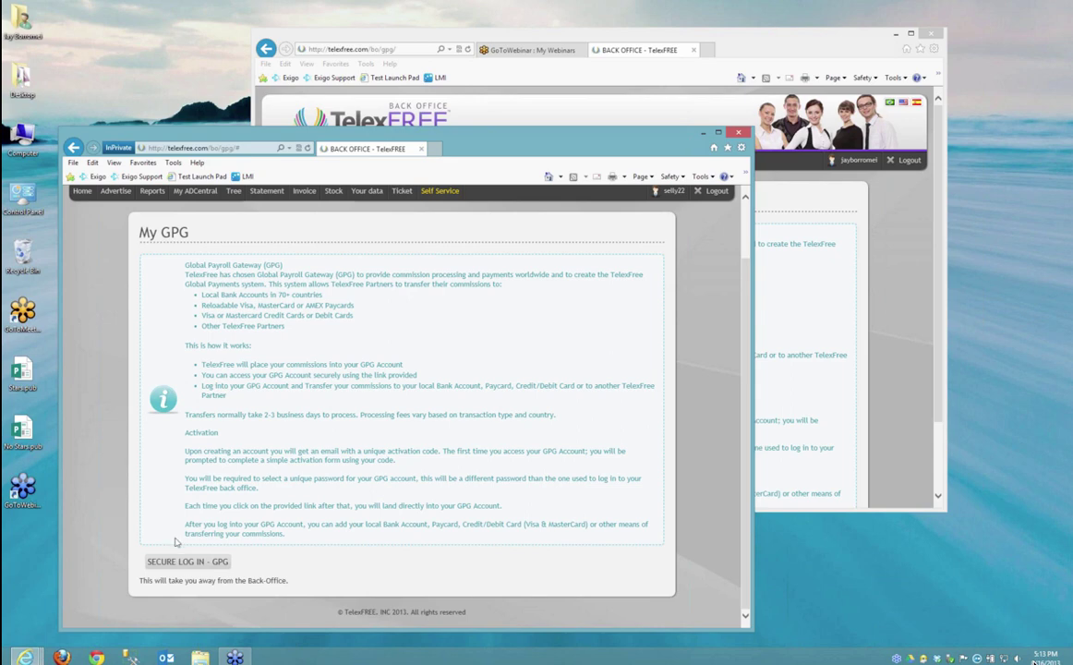
left_click(177, 564)
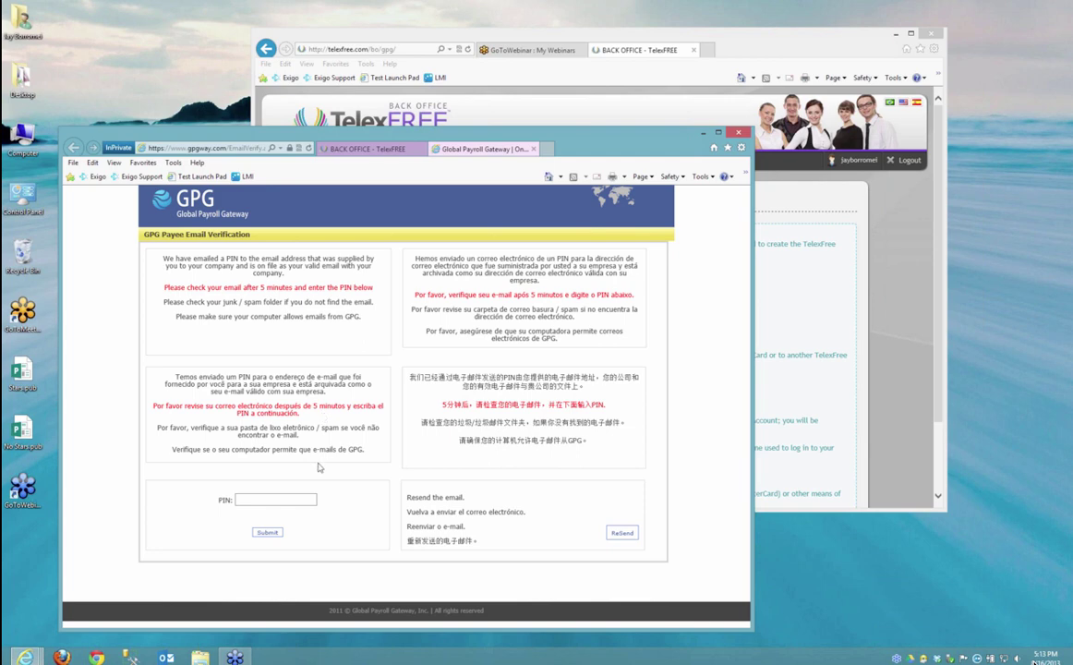
right_click(301, 501)
left_click(334, 549)
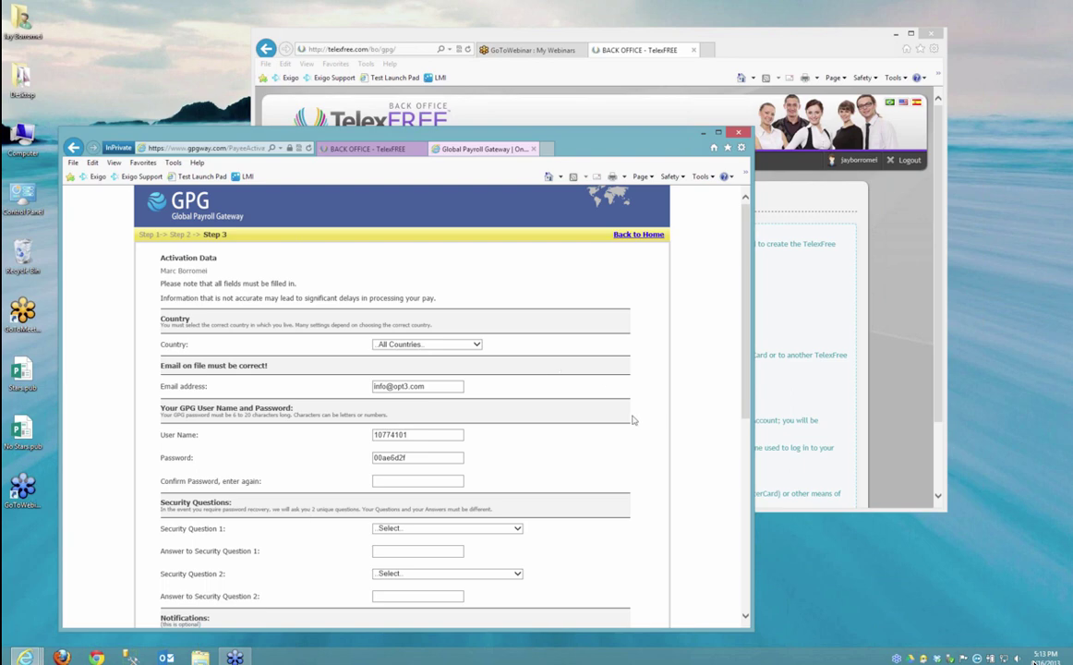
Examine the activation form's country, email and user name fields, and highlight the prefilled password
scroll(632, 420, "down", 3)
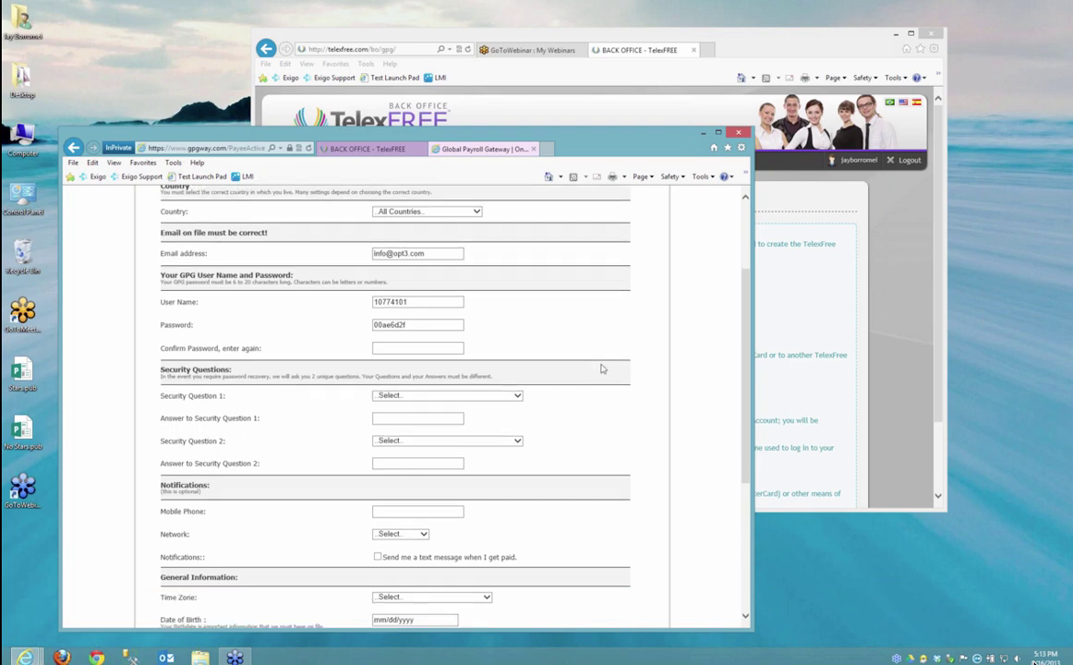
scroll(573, 365, "up", 3)
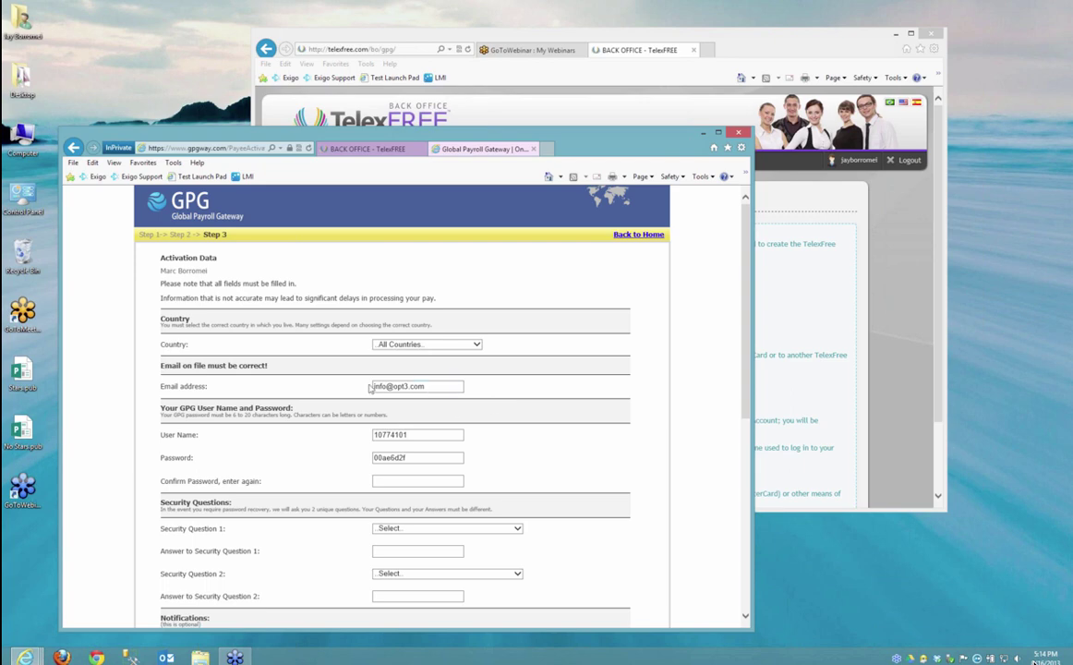
scroll(505, 437, "down", 3)
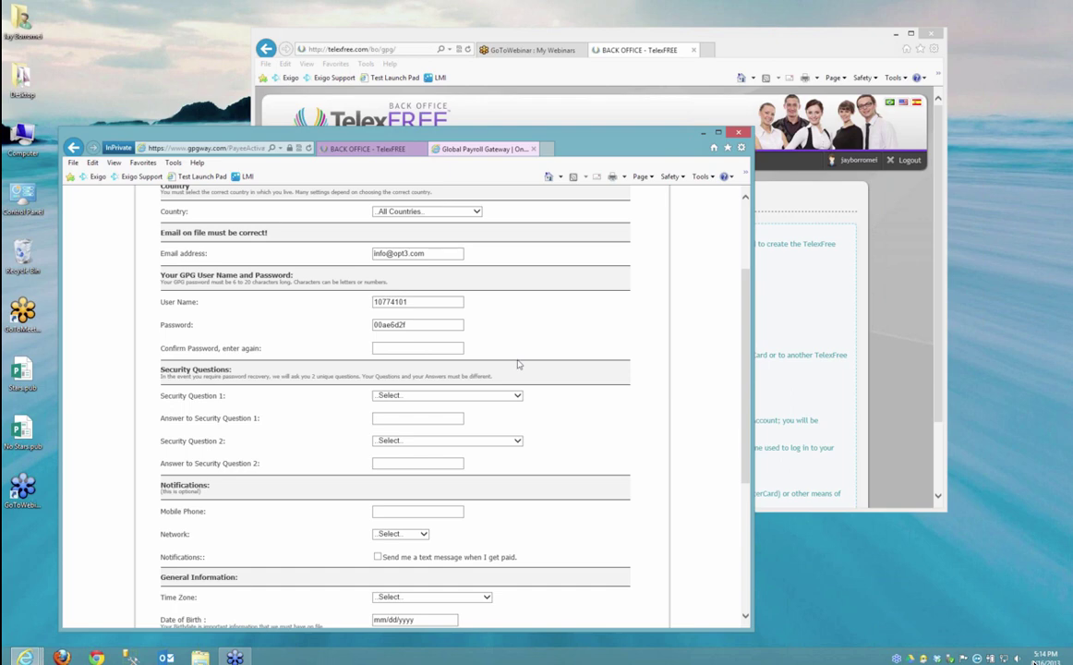
scroll(477, 335, "down", 1)
scroll(476, 335, "down", 1)
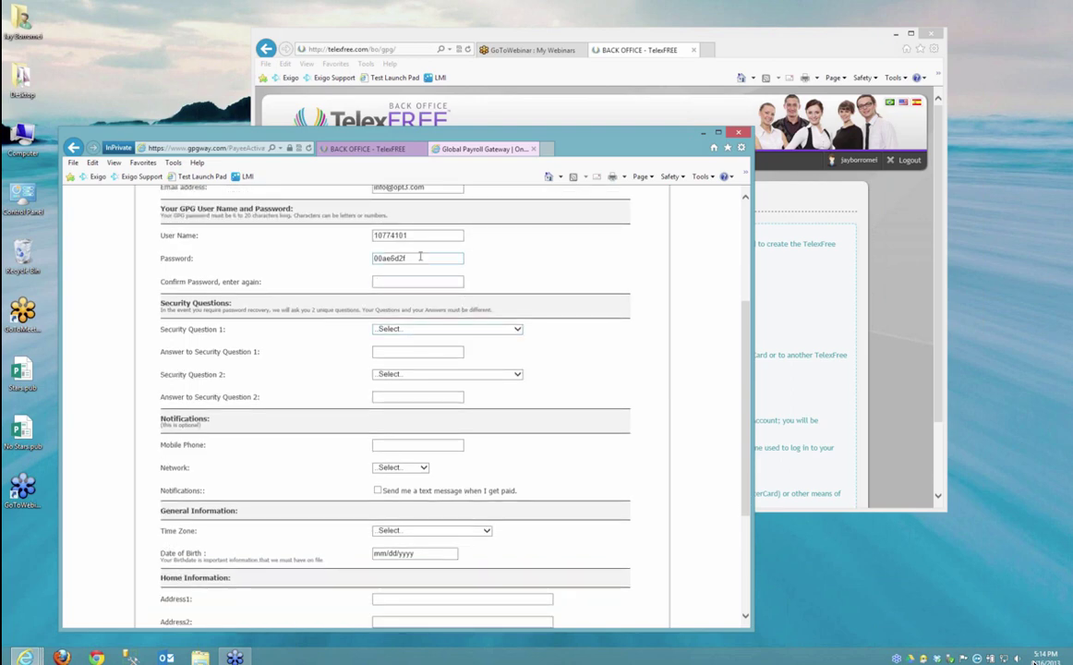
left_click(397, 262)
left_click_drag(406, 259, 361, 264)
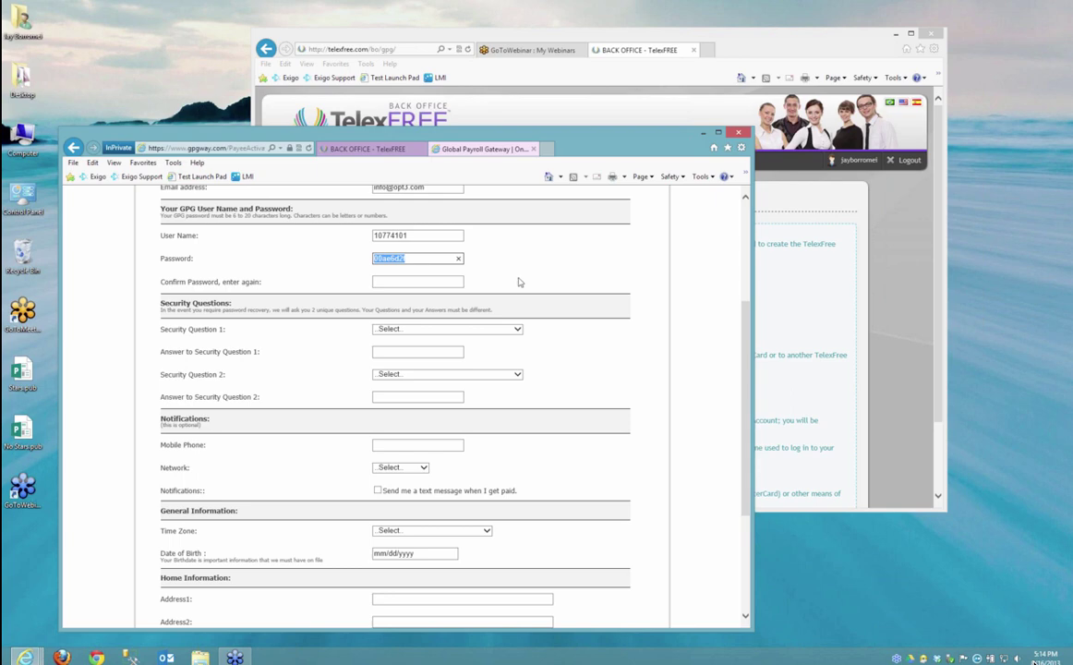
Examine the security question choices, mobile network options, general information and home address fields without filling them in
left_click(414, 328)
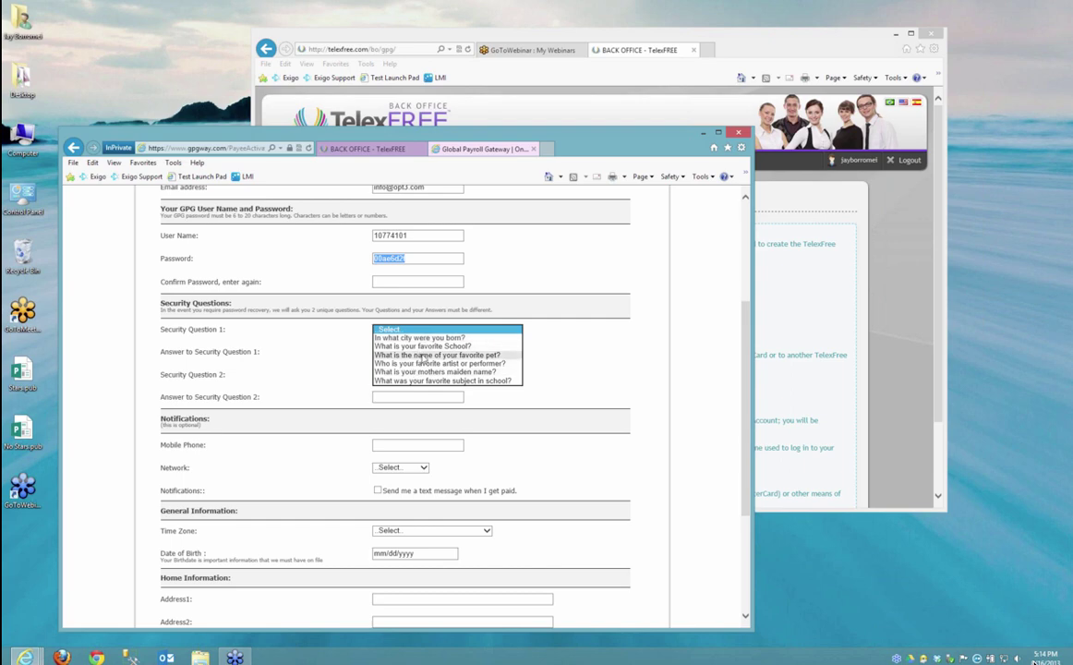
left_click(305, 319)
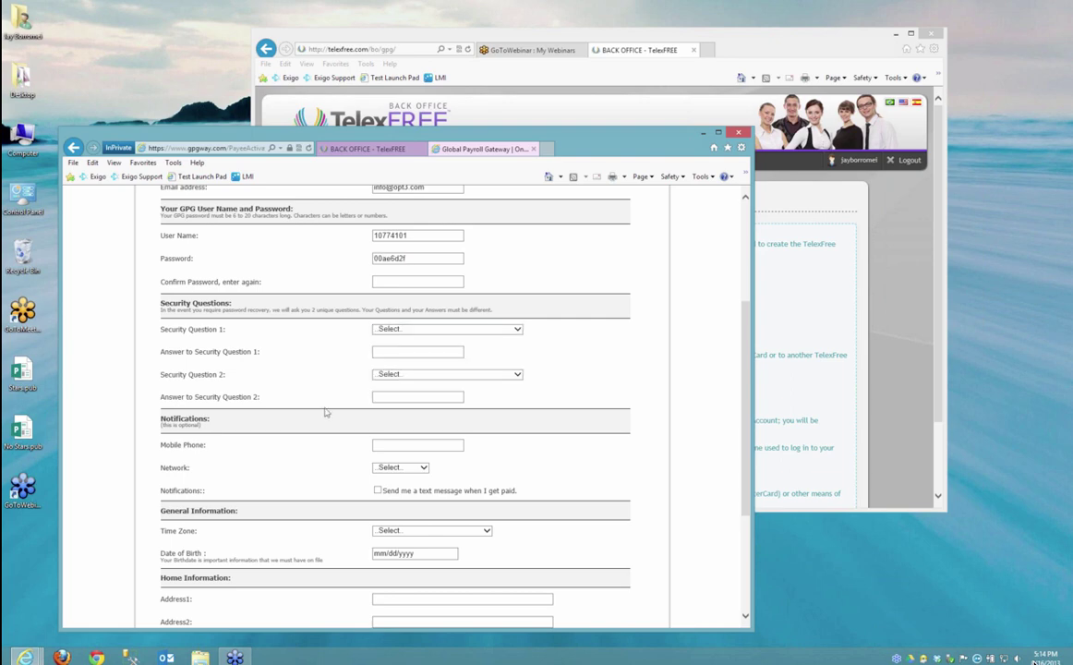
scroll(377, 375, "down", 1)
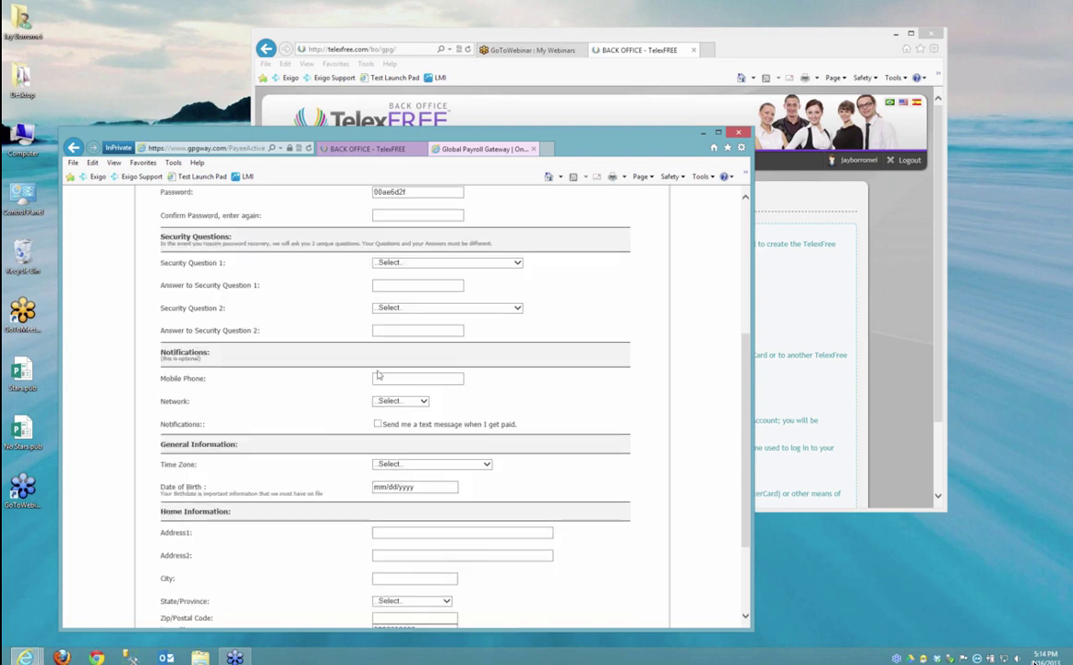
left_click(428, 379)
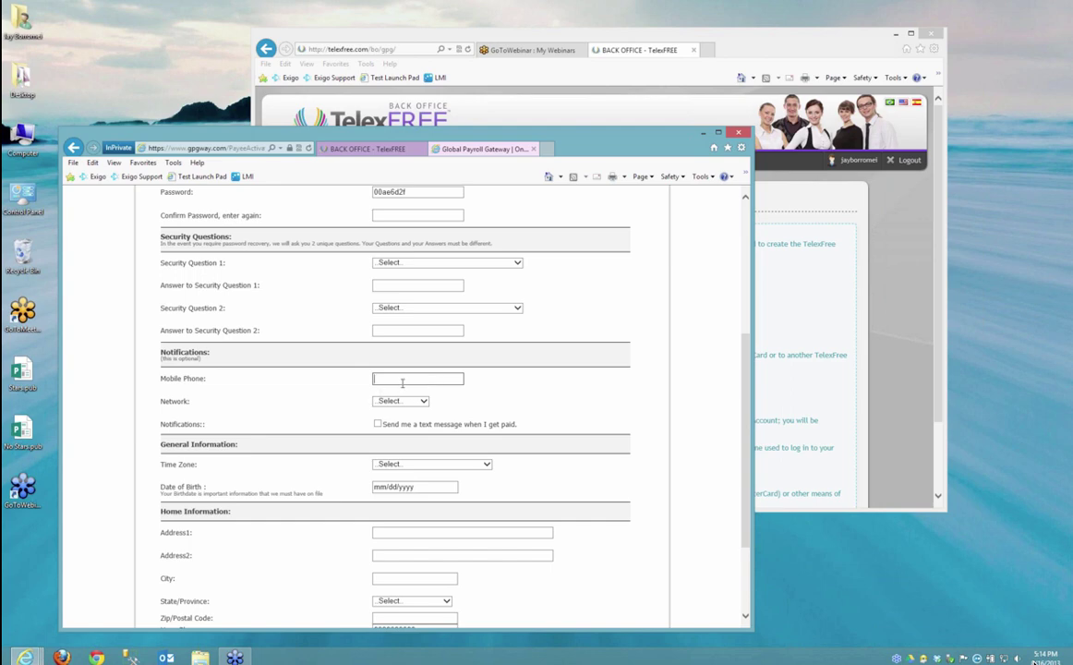
left_click(407, 401)
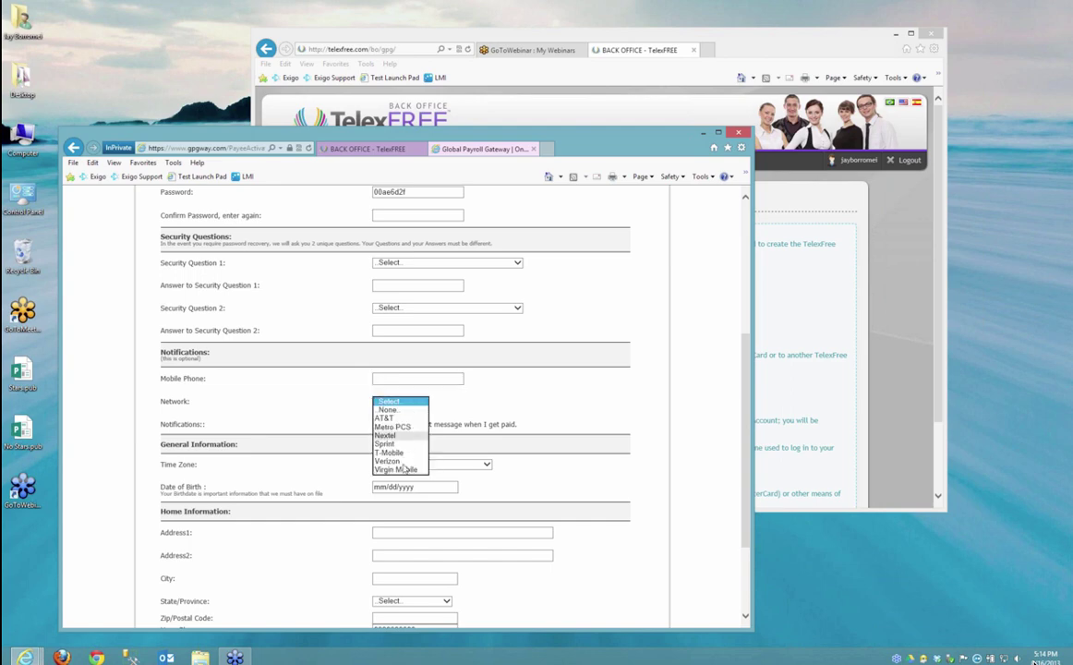
left_click(482, 396)
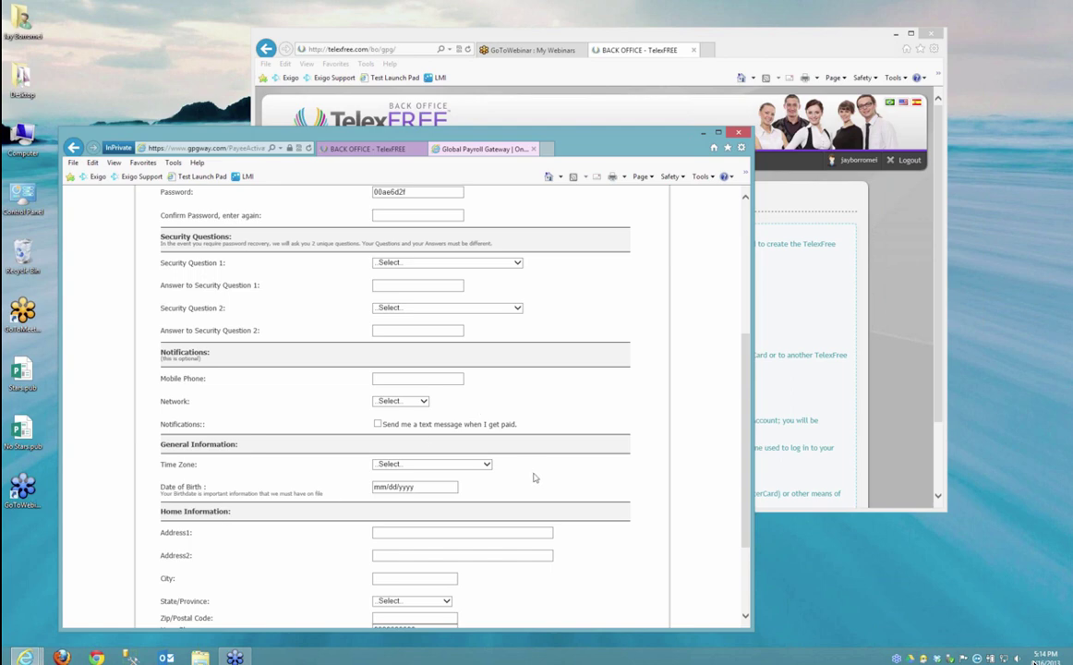
scroll(533, 477, "down", 3)
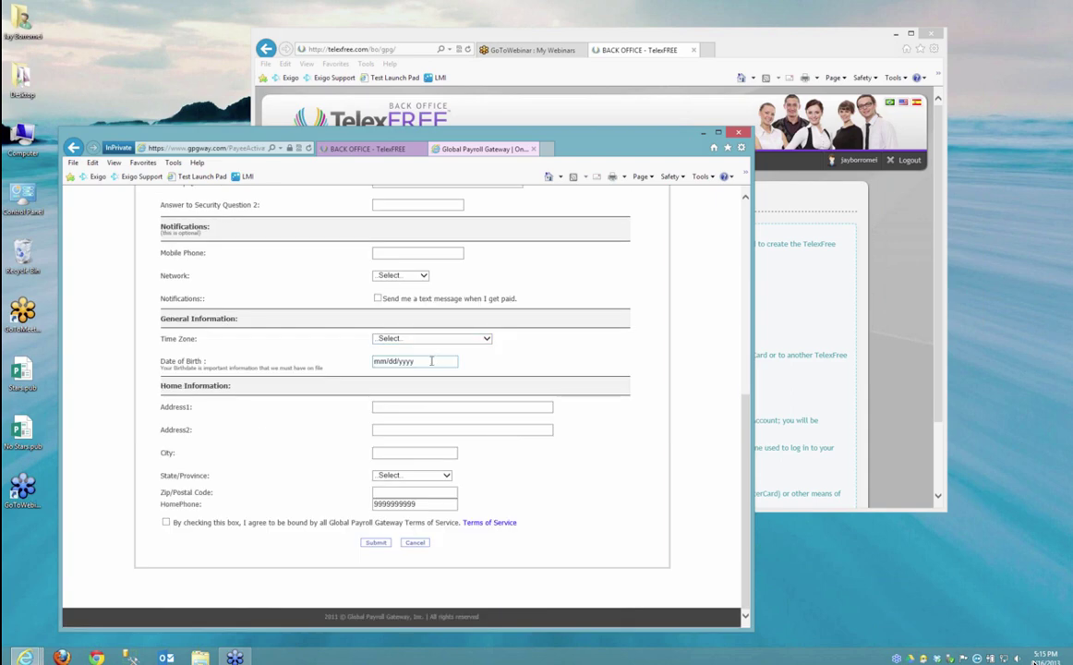
left_click(397, 407)
left_click(442, 427)
Switch to the other back office window, move it over the InPrivate window, and open the secure GPG login from My GPG
left_click(594, 116)
scroll(406, 352, "down", 2)
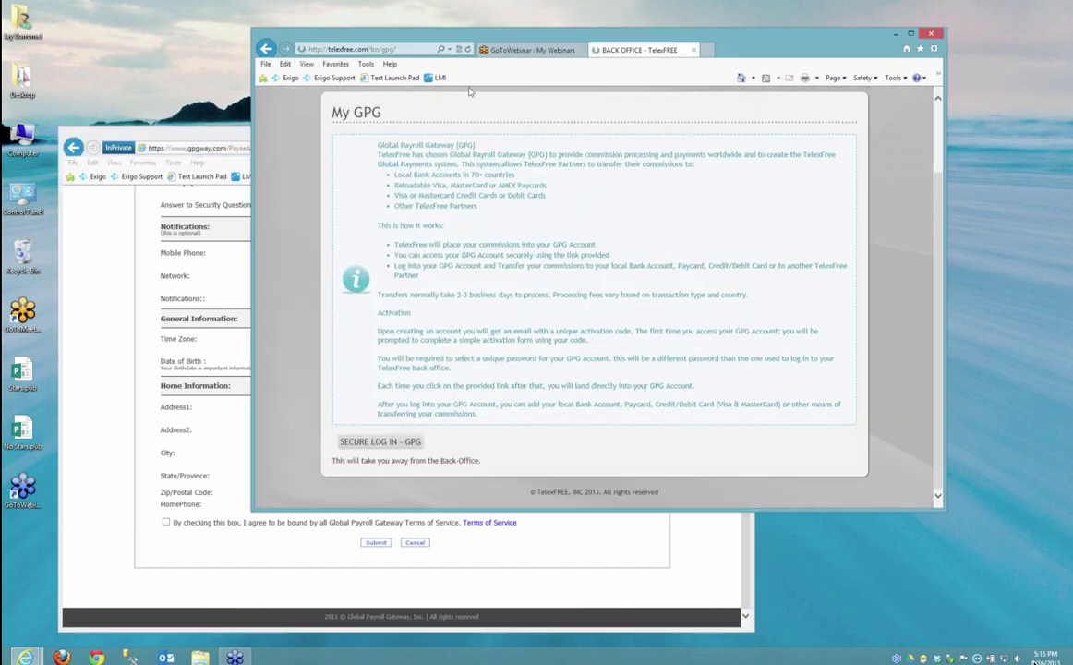
left_click_drag(514, 38, 411, 151)
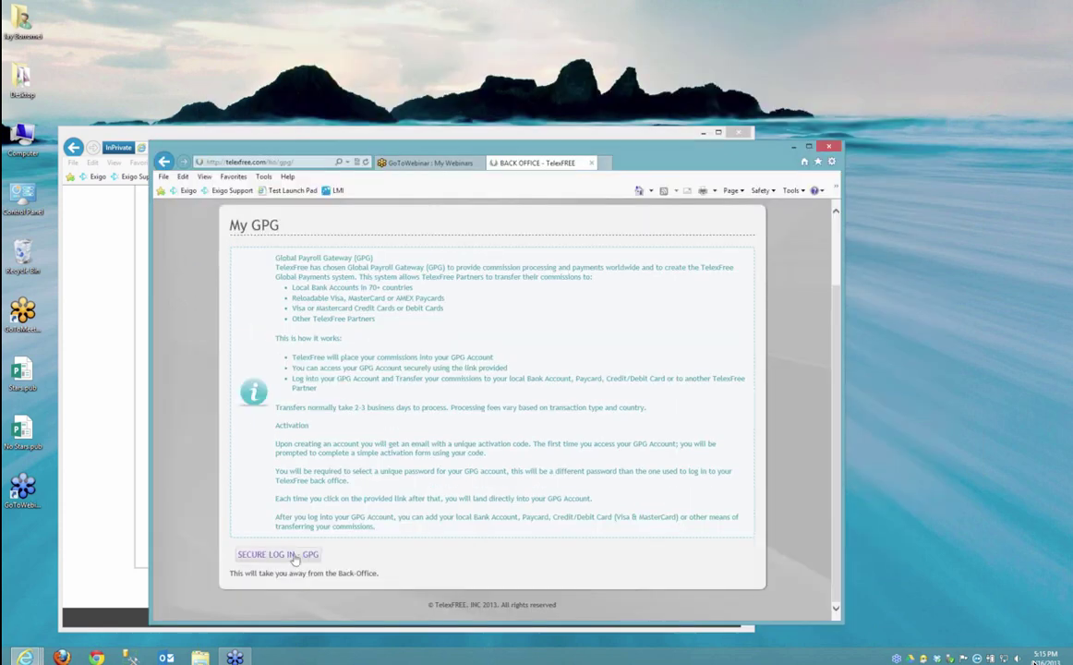
left_click(294, 556)
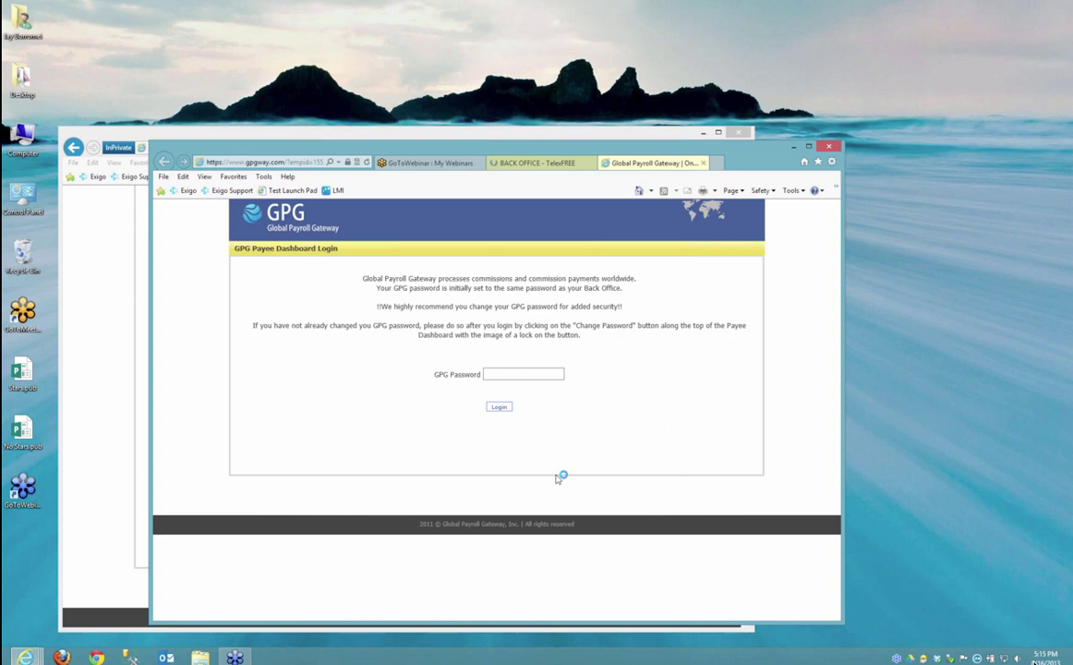
Enter the GPG password and log in to the payee dashboard
left_click(518, 374)
type("aaaaaaaaaa")
key("Return")
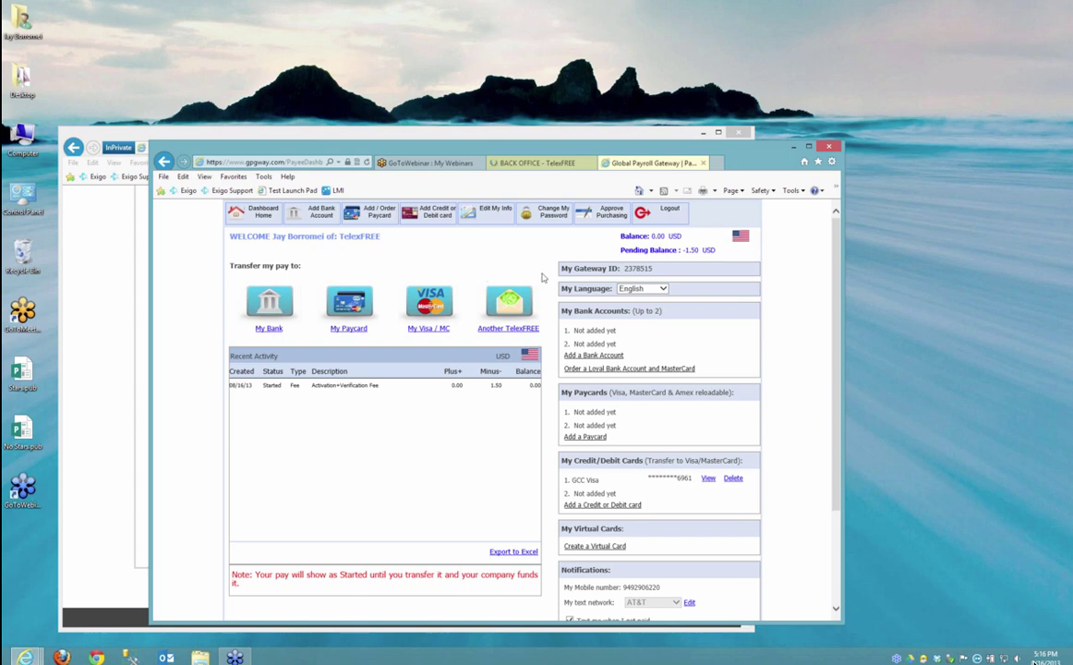
Highlight the Gateway ID on the dashboard and check the option to transfer pay to another TelexFREE partner
left_click_drag(658, 269, 569, 272)
left_click(489, 279)
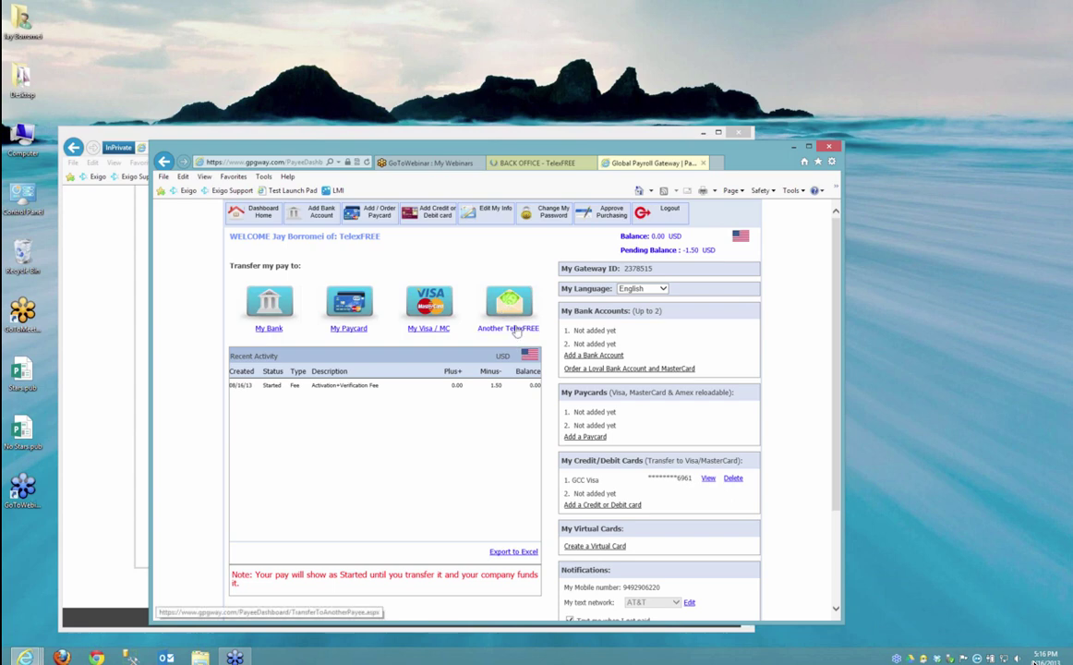
left_click_drag(655, 269, 621, 269)
left_click(671, 271)
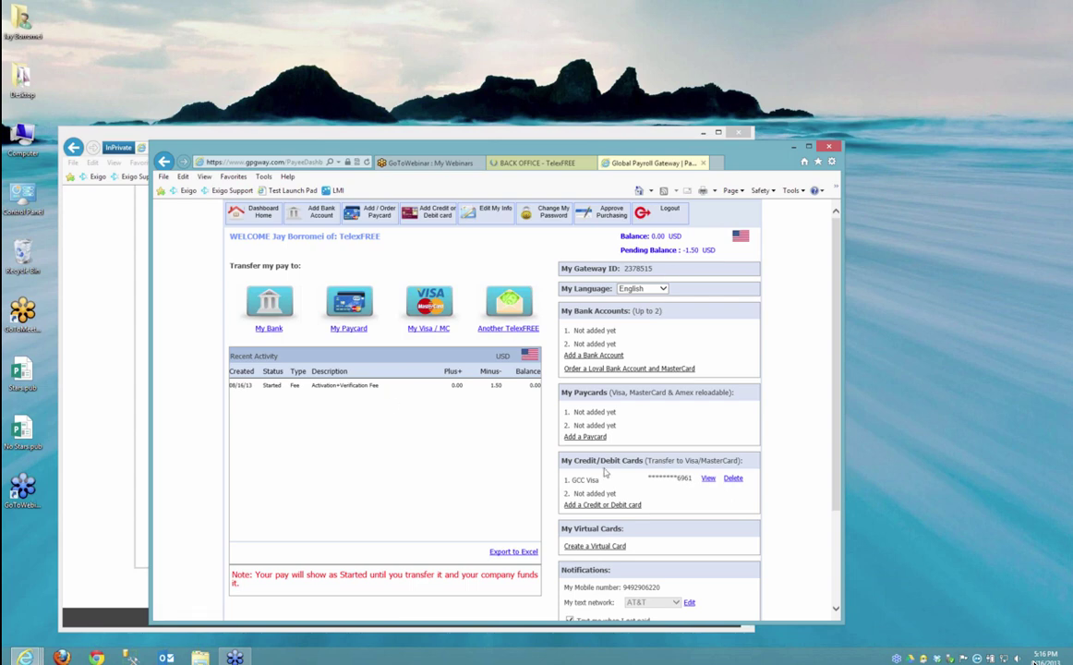
View the details of the saved GCC Visa card and return to the dashboard home
scroll(660, 505, "down", 1)
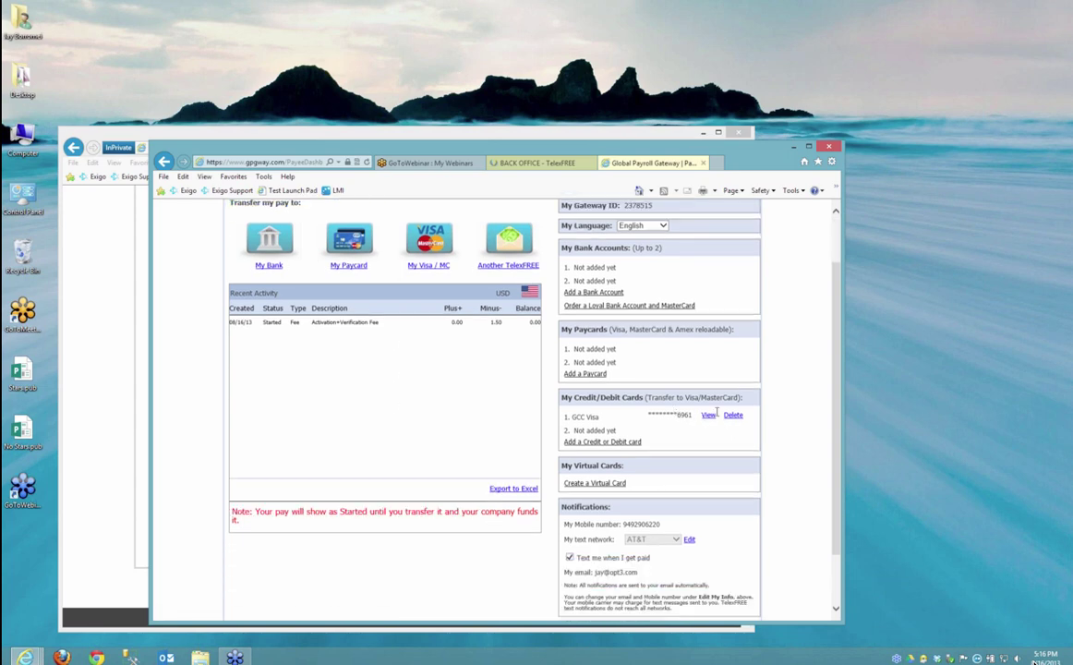
left_click(710, 417)
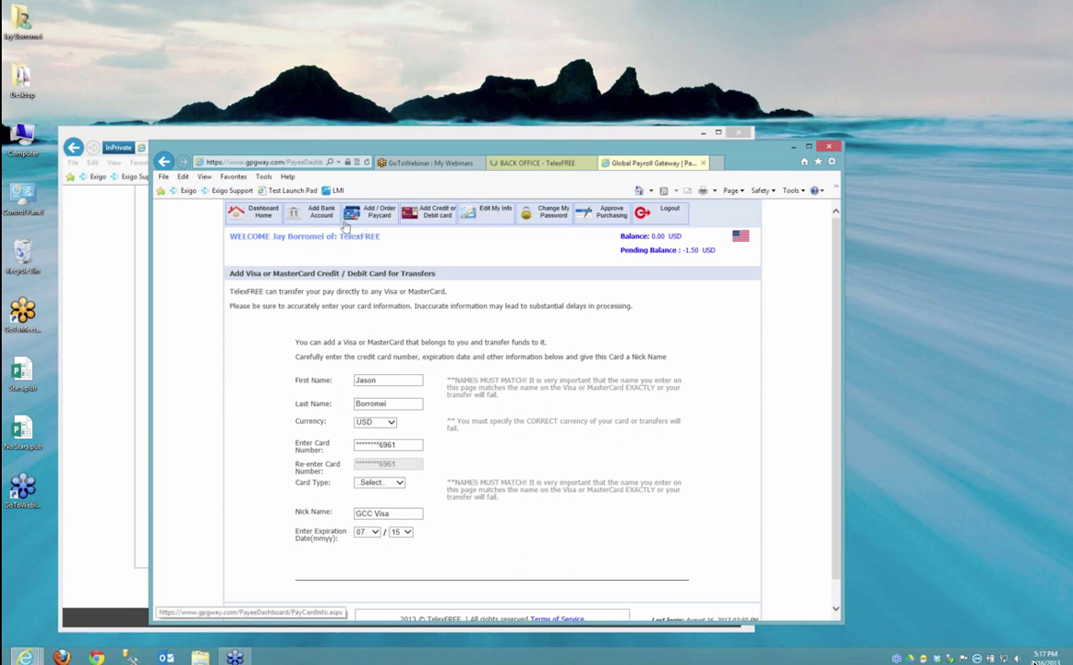
left_click(280, 212)
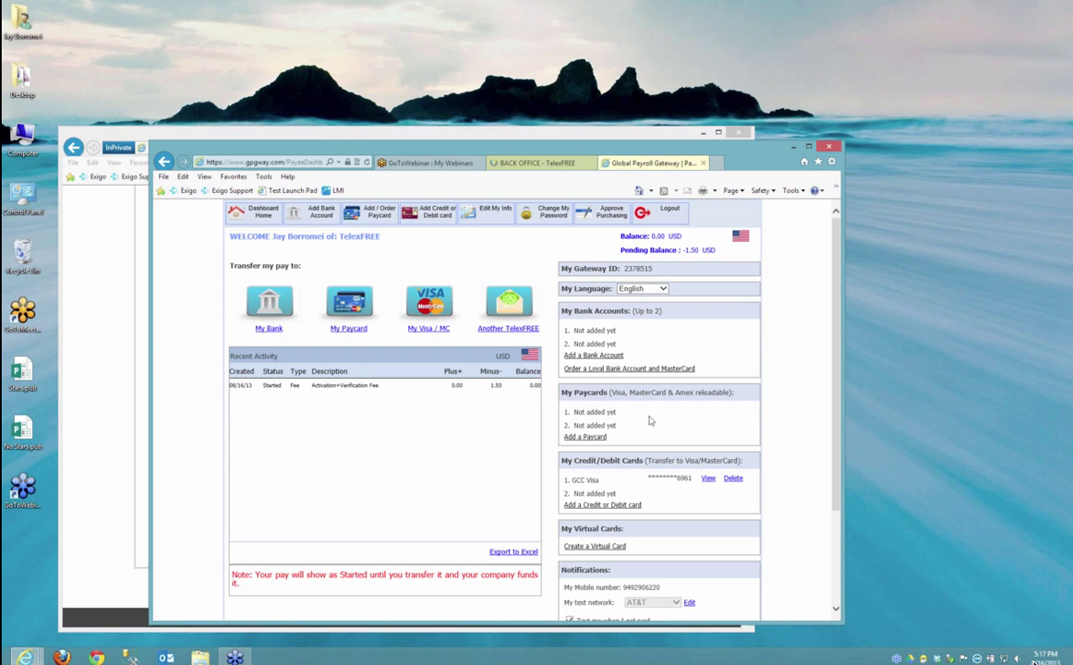
Examine the dashboard's virtual card and notification sections, highlighting the email address used for notifications
scroll(649, 421, "down", 1)
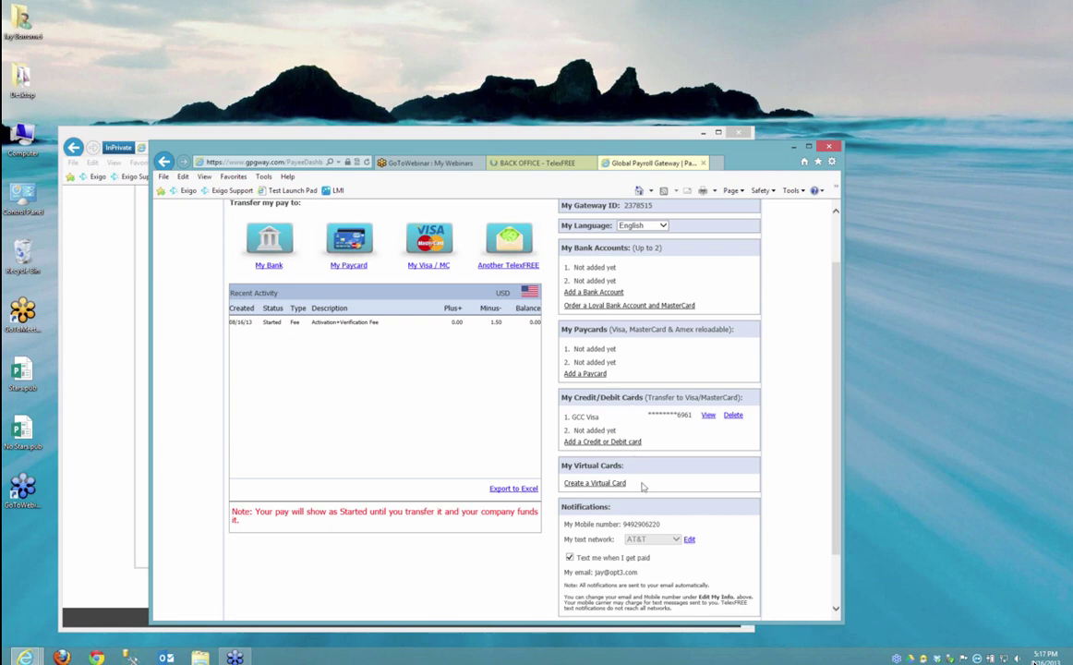
scroll(644, 487, "down", 1)
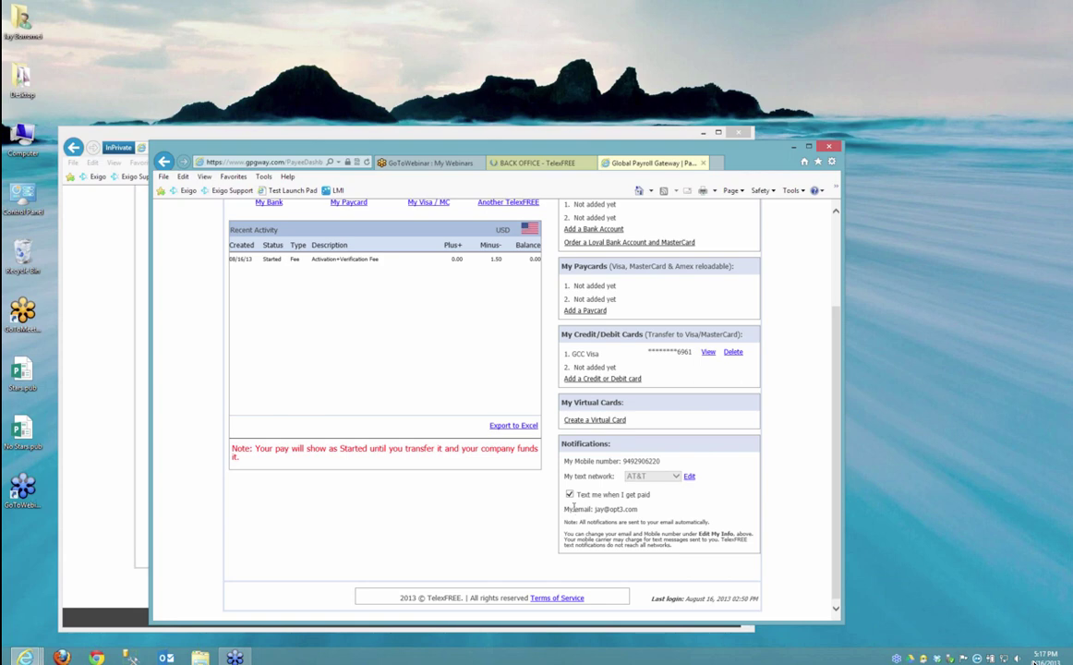
double_click(625, 509)
left_click(695, 497)
Open the virtual card page from the dashboard's My Virtual Cards section
scroll(689, 505, "up", 3)
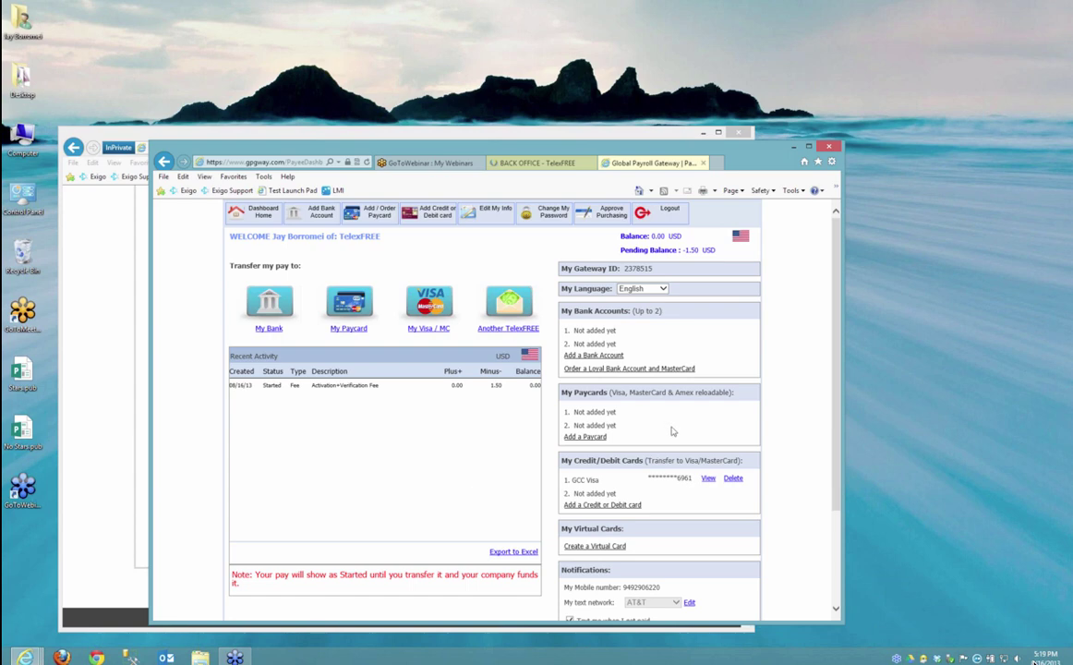
left_click(622, 547)
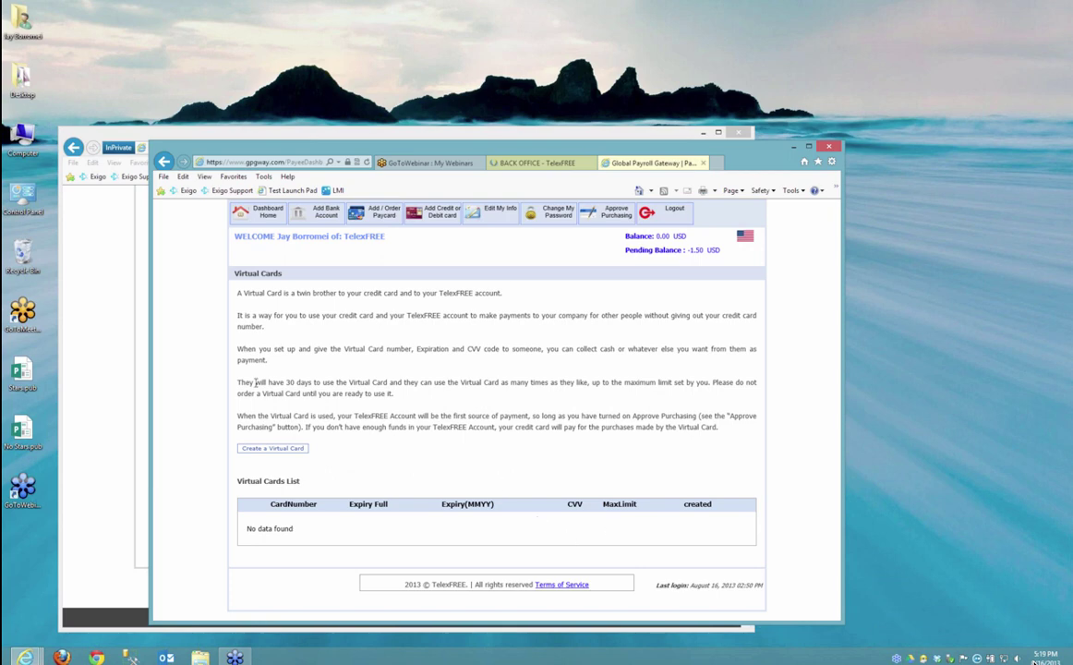
Highlight the virtual card's 30-day usage and payment source rules, and return to the dashboard home
left_click_drag(256, 381, 636, 427)
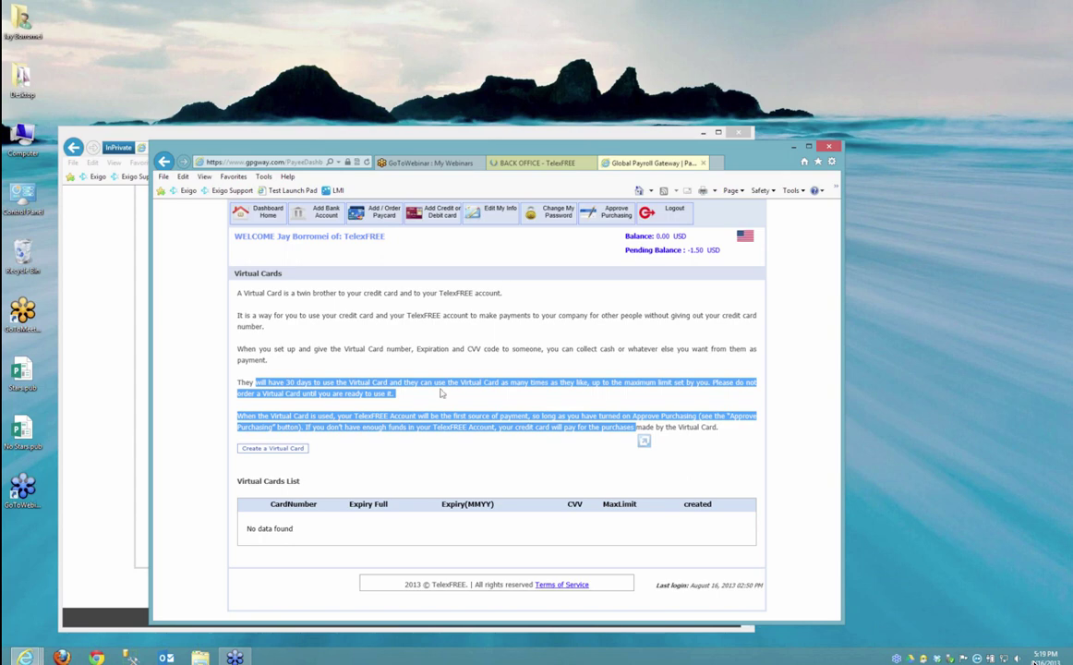
left_click(400, 371)
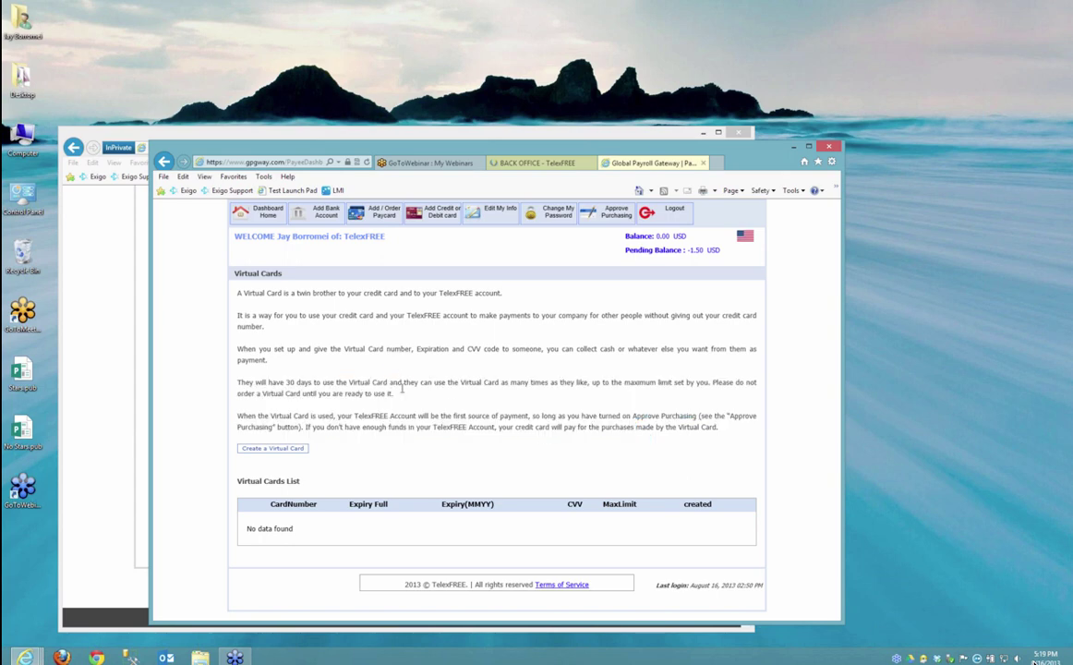
left_click(255, 211)
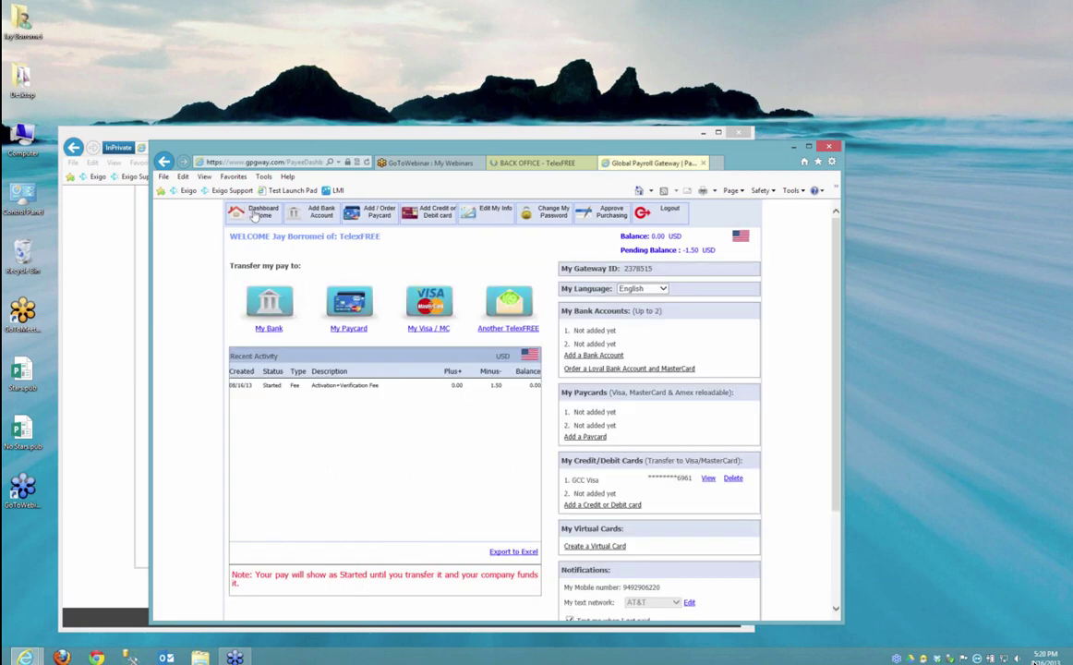
Review the application form for the Loyal debit card and international bank account, and return to the dashboard home
left_click(634, 368)
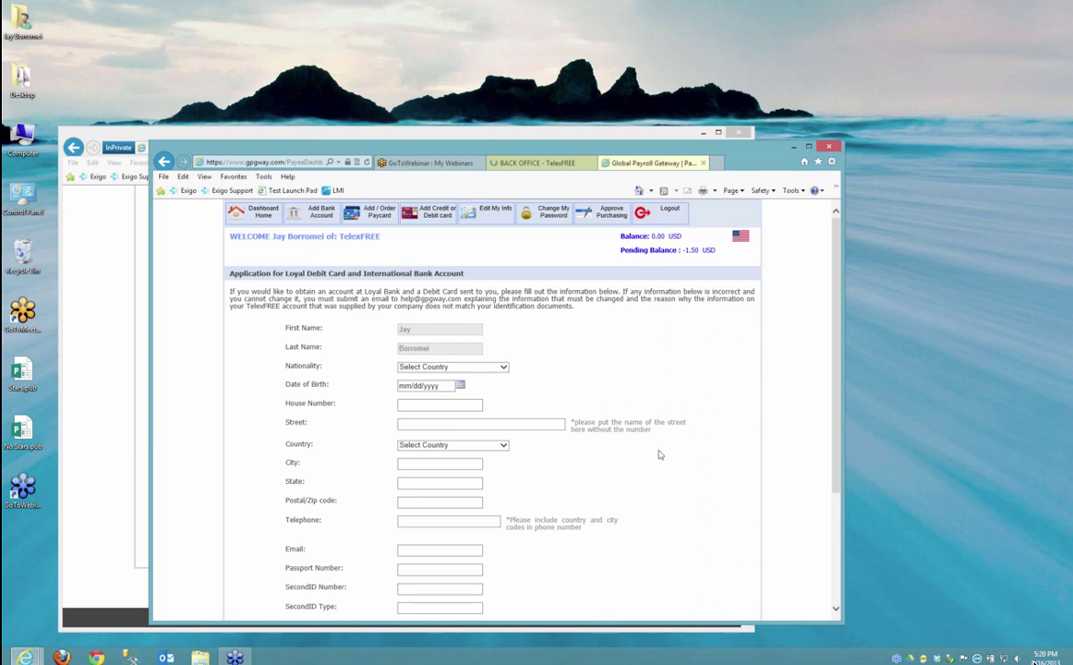
scroll(661, 455, "down", 3)
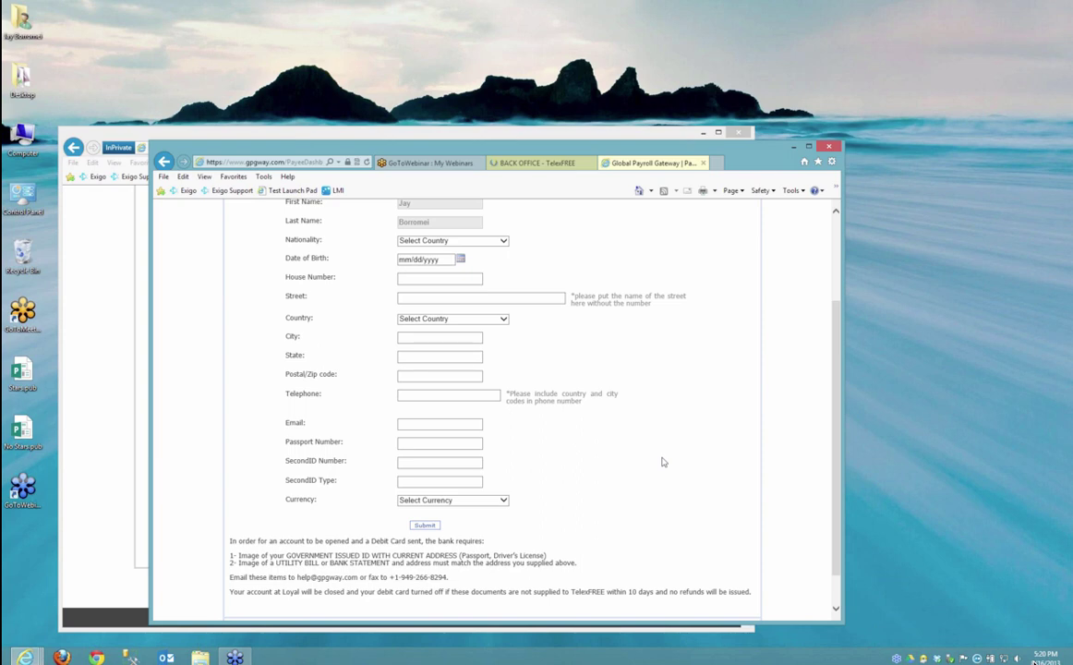
scroll(662, 462, "up", 3)
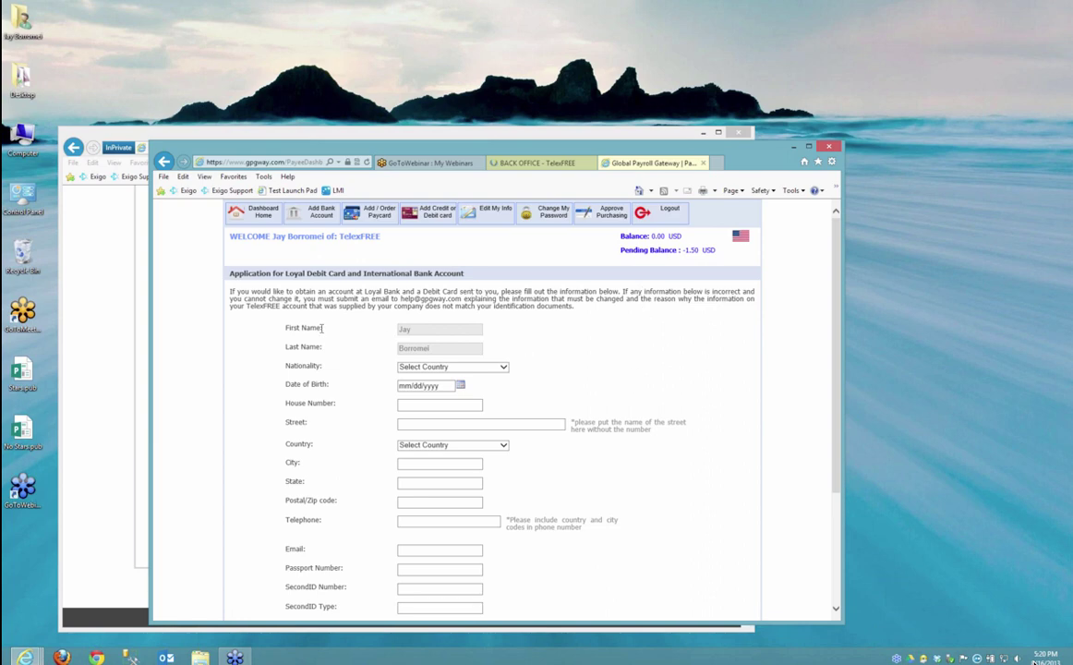
left_click(257, 222)
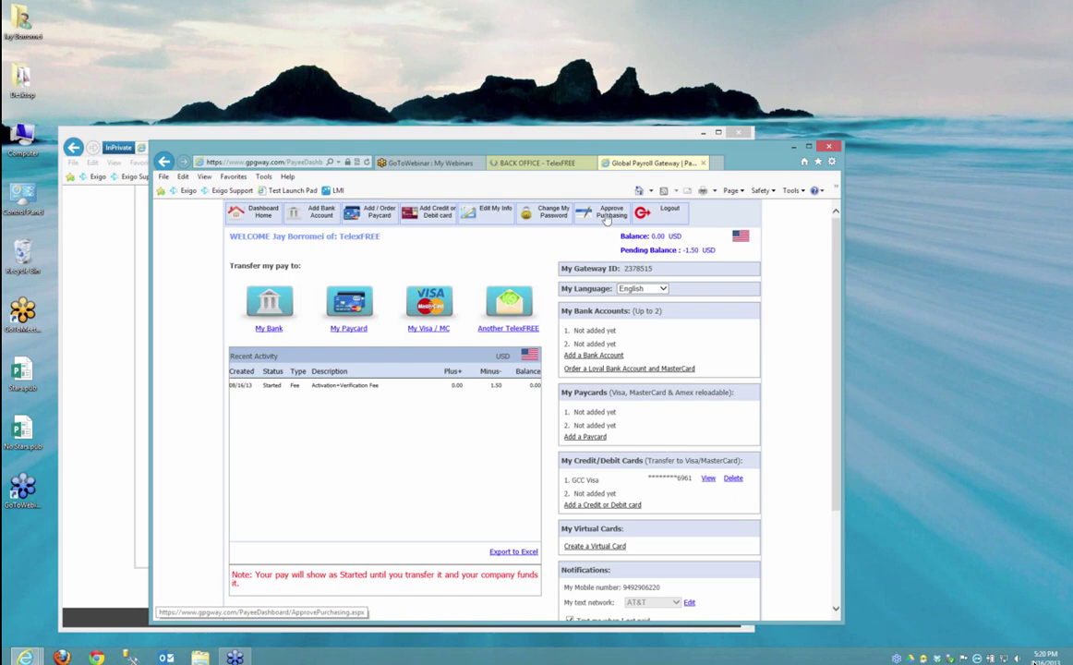
Check the Approve Purchasing page and return to the dashboard home
left_click(607, 218)
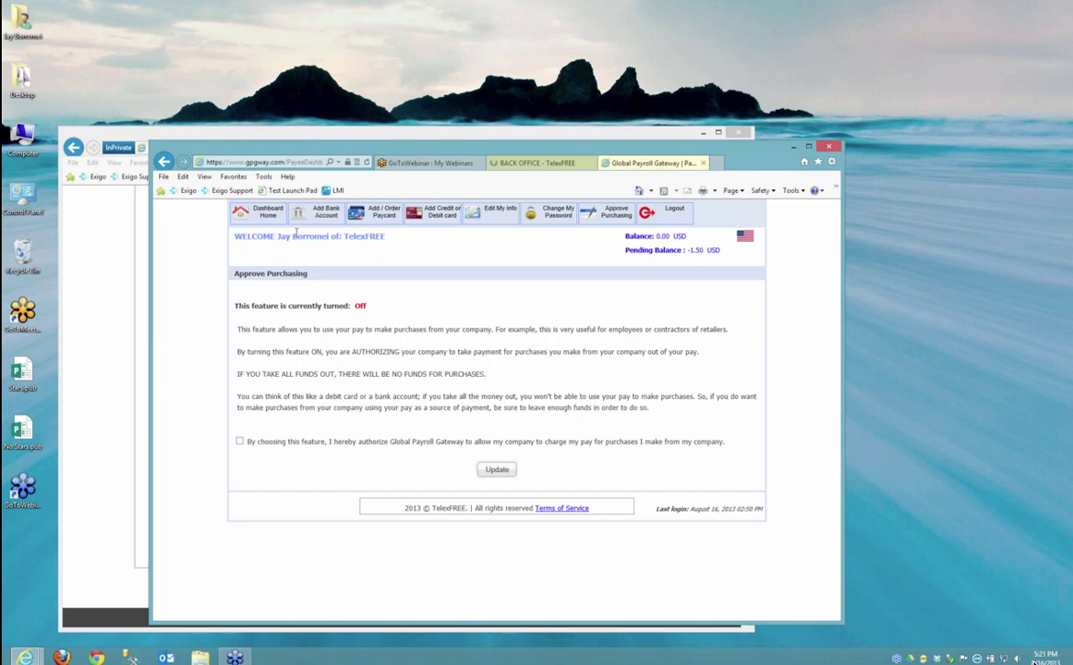
left_click(268, 219)
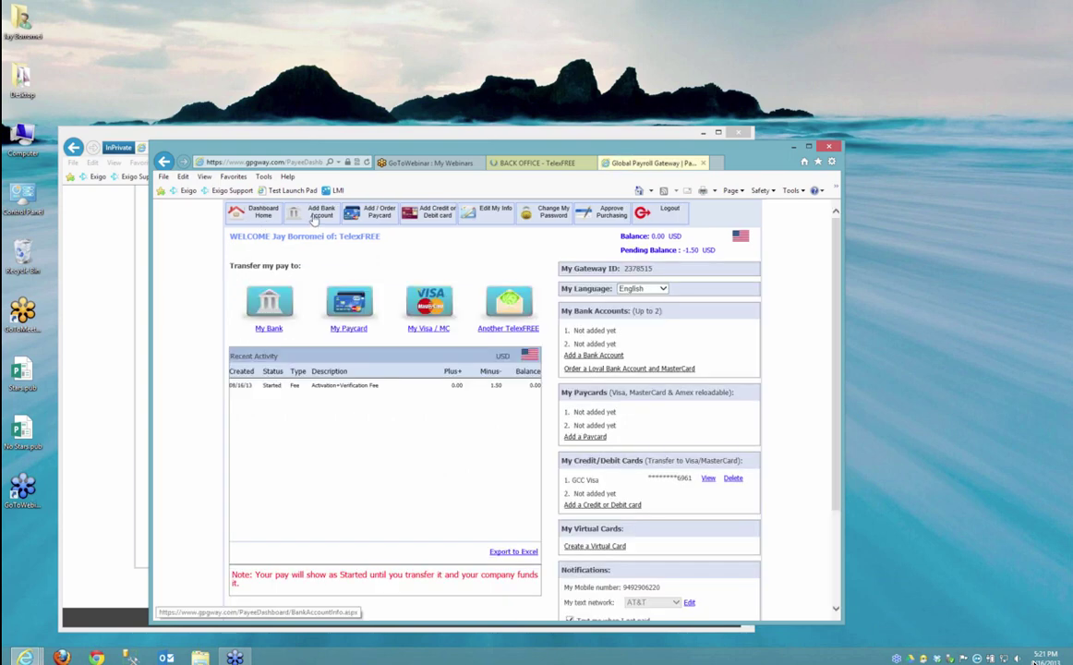
Start adding a bank account with United States as its country
left_click(314, 219)
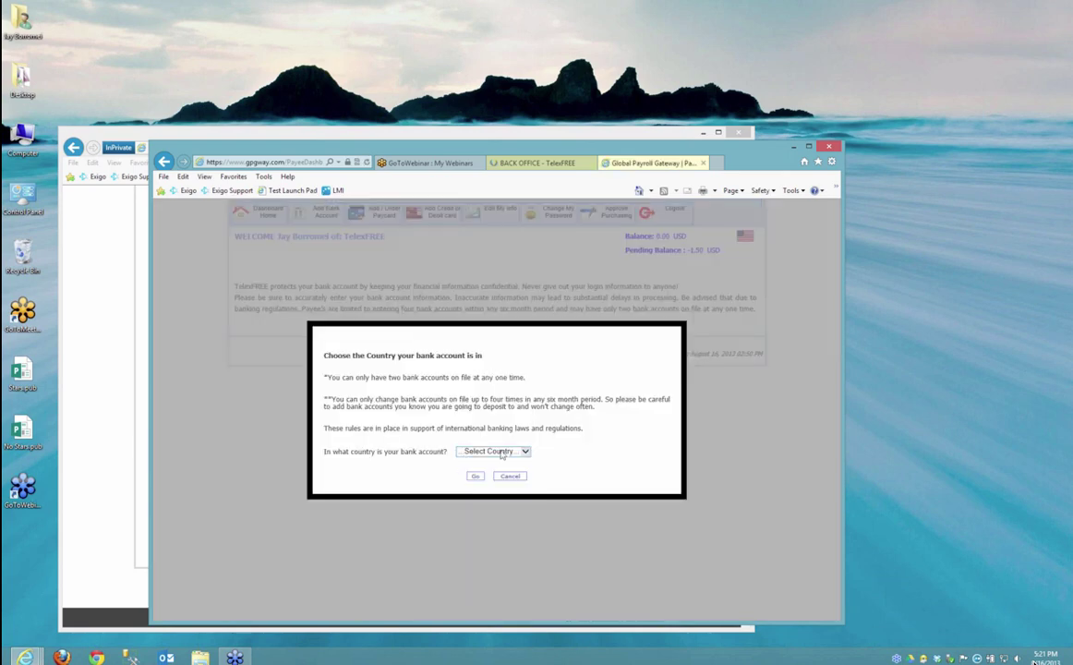
left_click(501, 453)
left_click(489, 462)
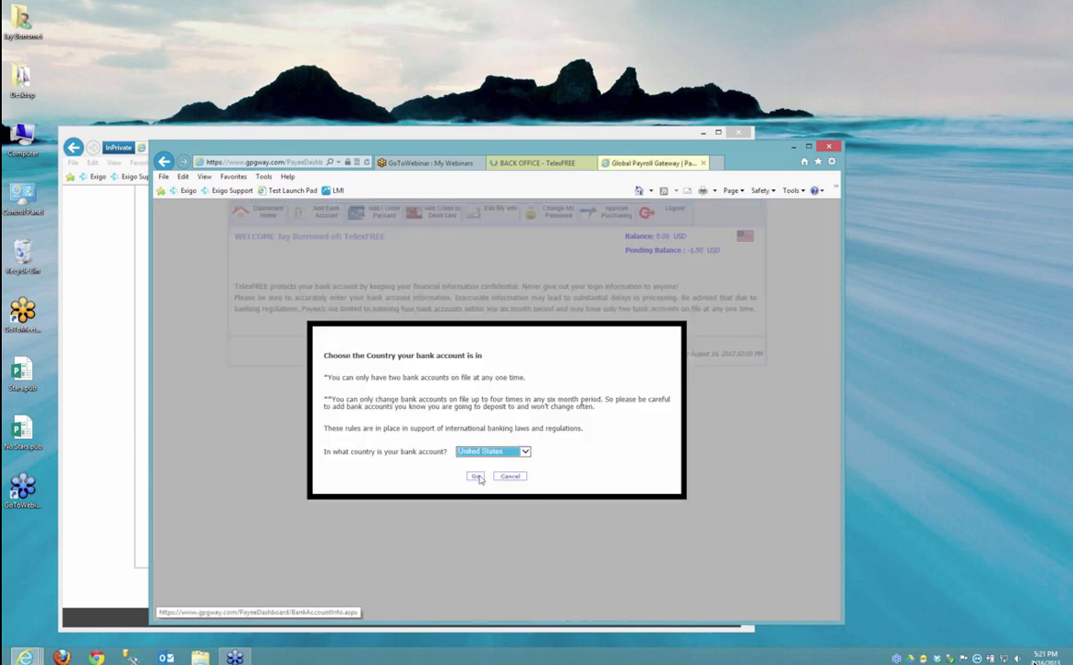
left_click(475, 476)
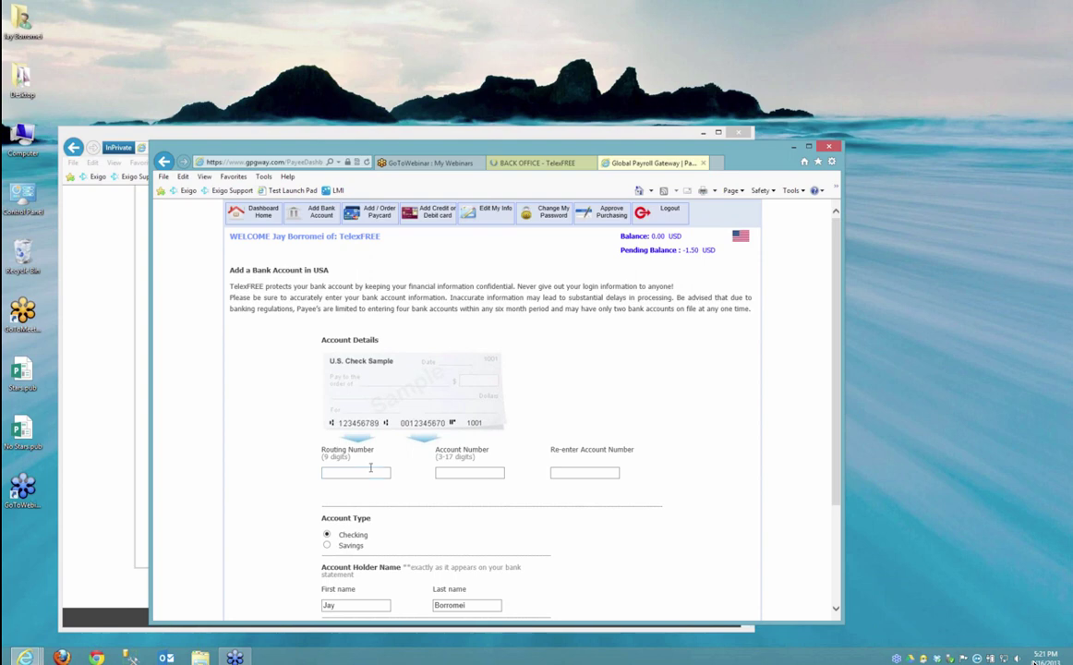
Try to enter a made-up routing number for the US bank account, and leave the form for the dashboard home
left_click(372, 473)
type("654684654")
left_click(457, 473)
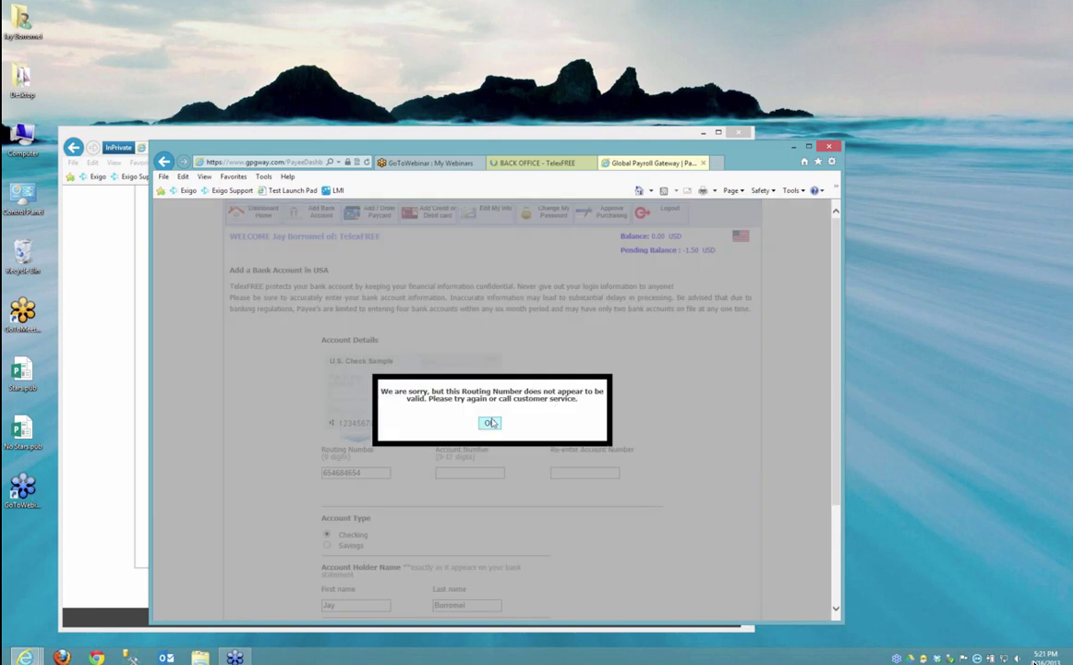
left_click(489, 423)
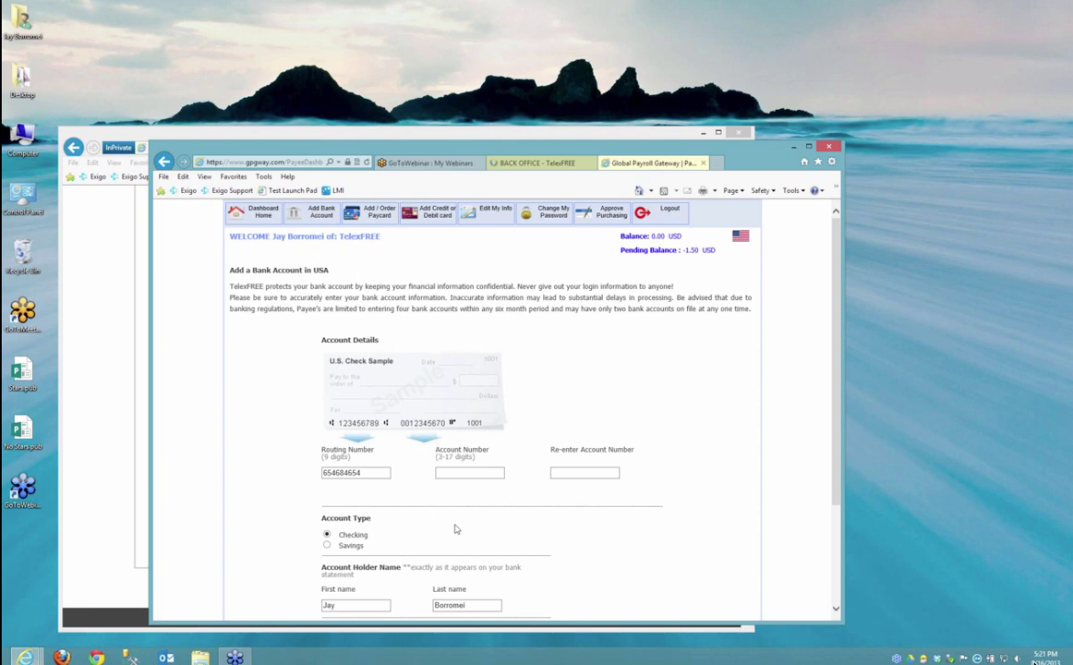
left_click(253, 220)
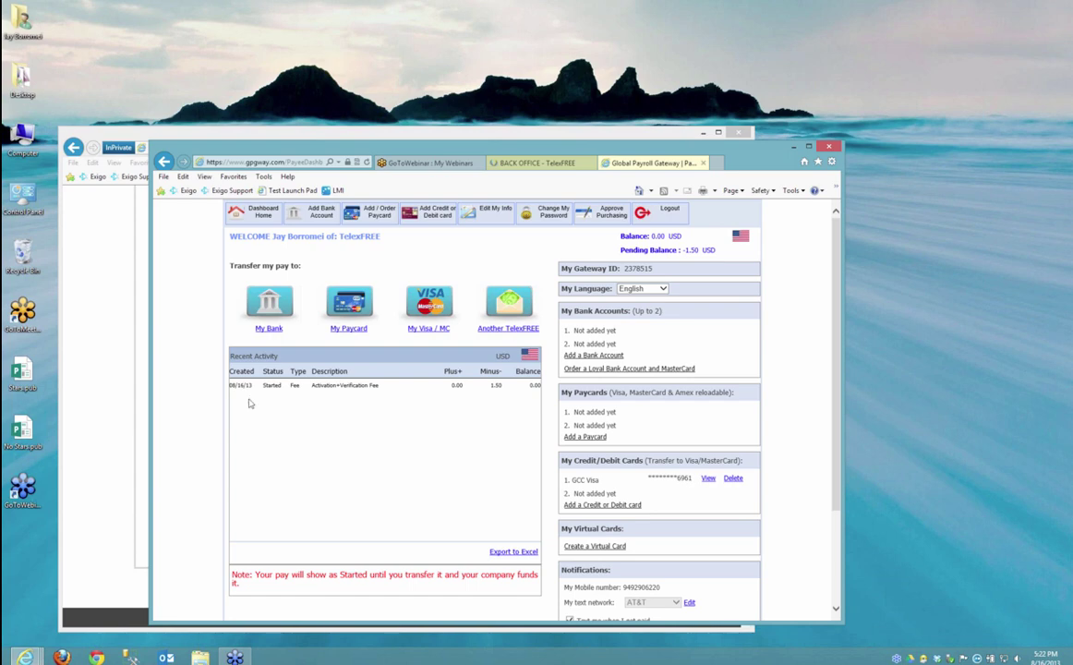
Open the TelexFREE back office home page and try to submit the account data to GPG again
left_click(96, 316)
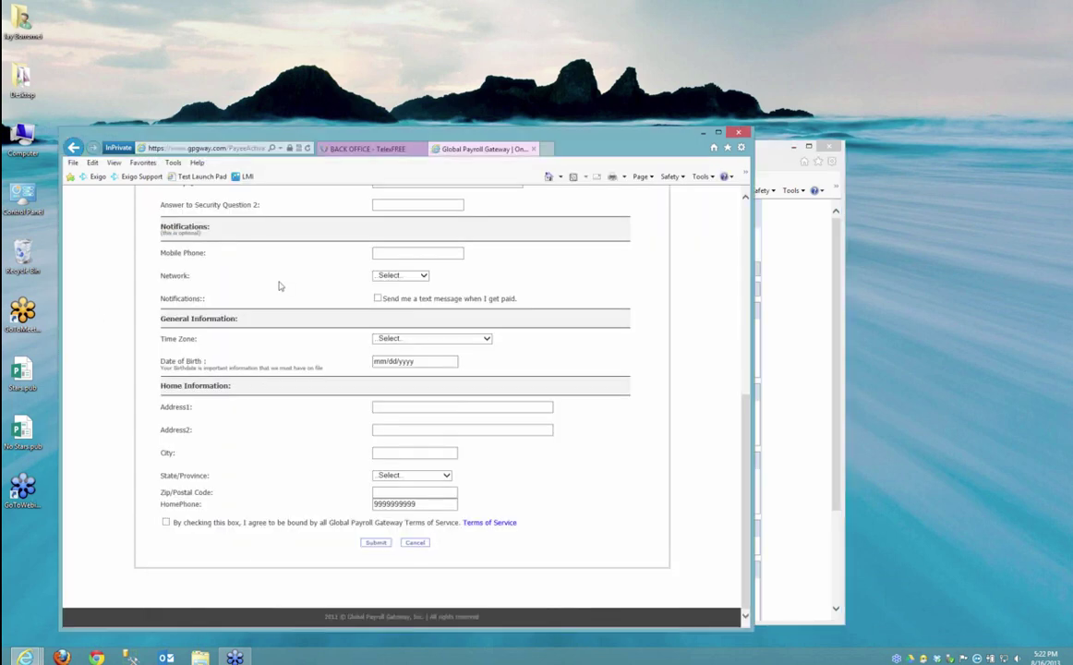
left_click(800, 330)
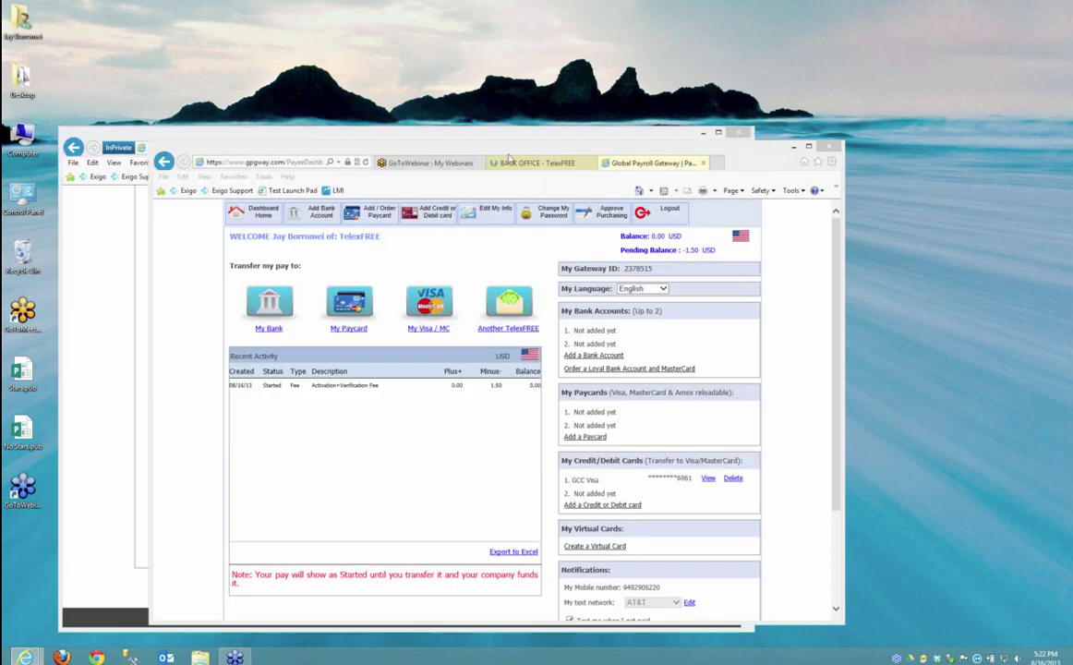
left_click(535, 163)
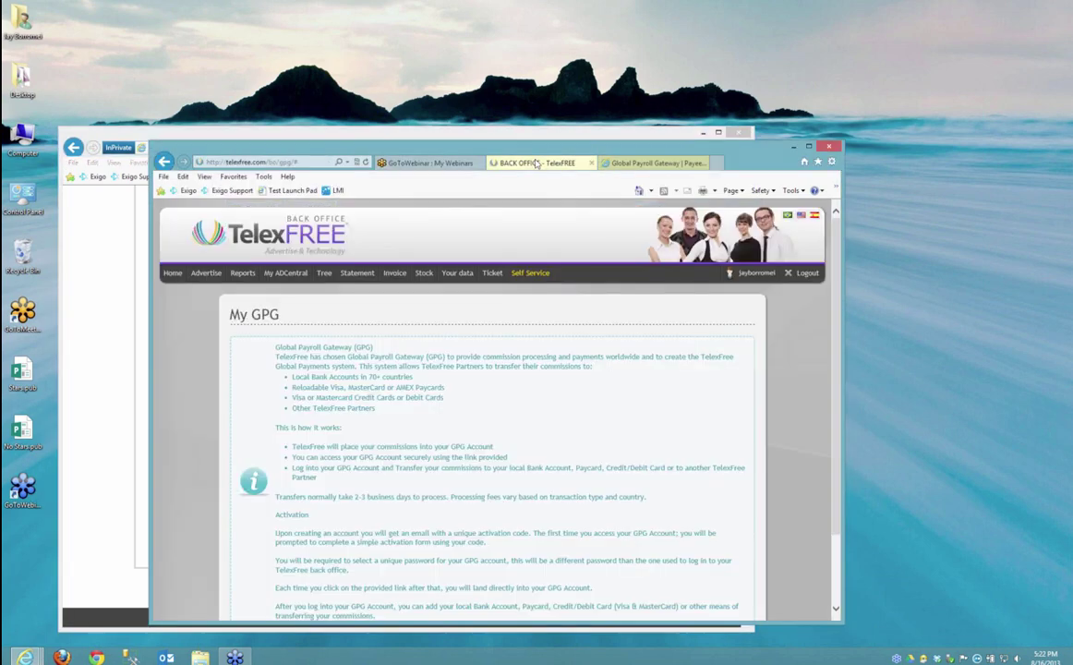
left_click(174, 274)
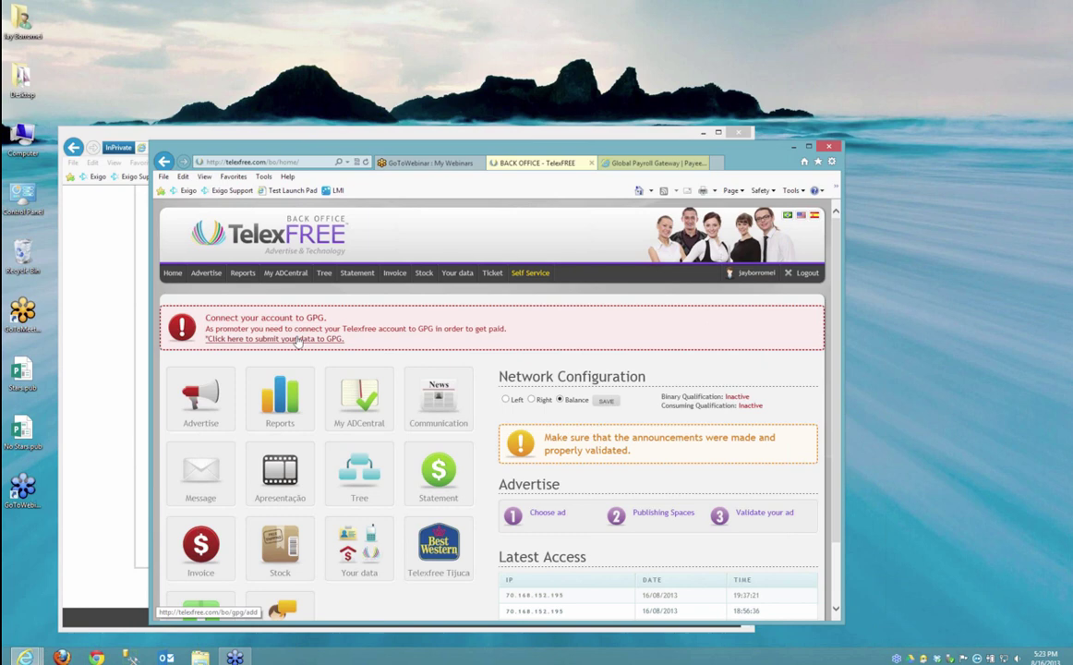
left_click(297, 340)
left_click(297, 340)
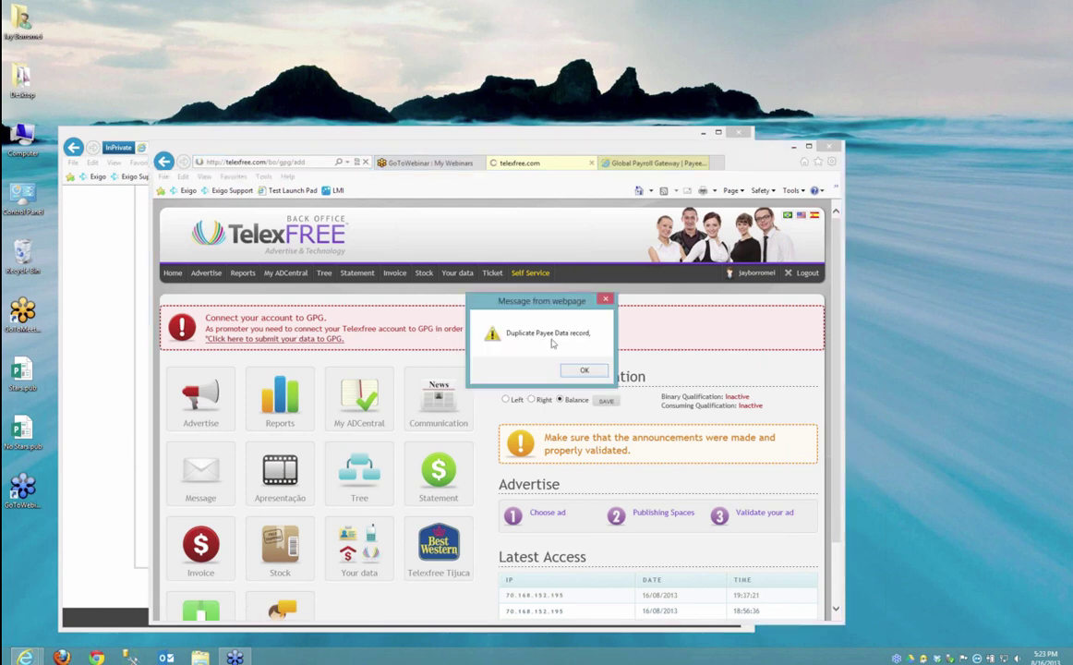
left_click(587, 371)
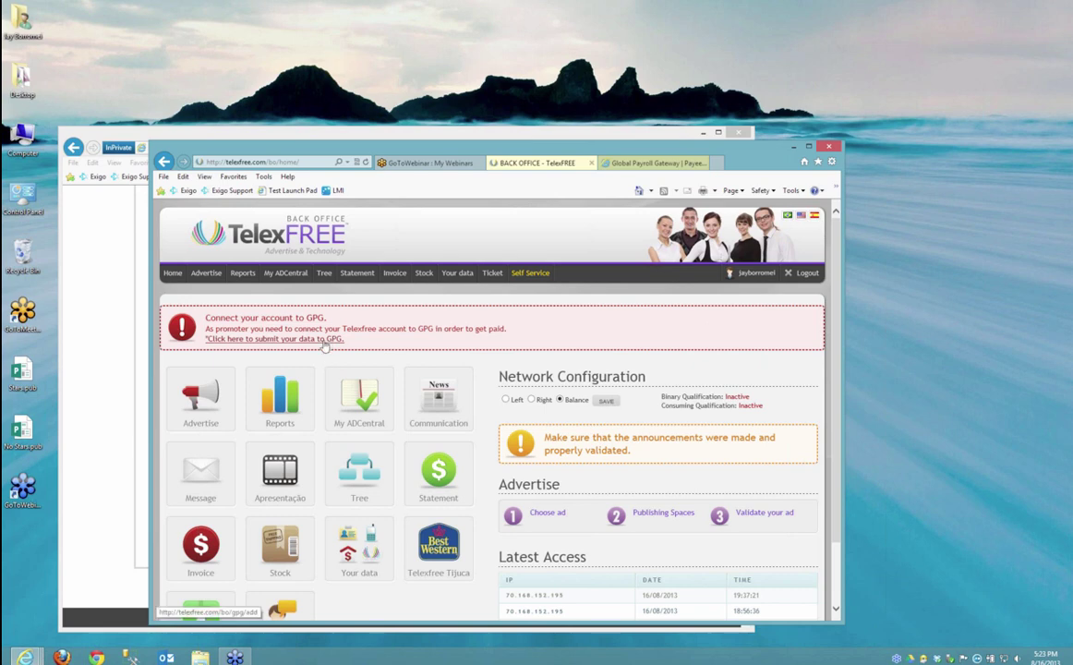
Open the My GPG page in the back office and launch the secure GPG login
mouse_move(450, 277)
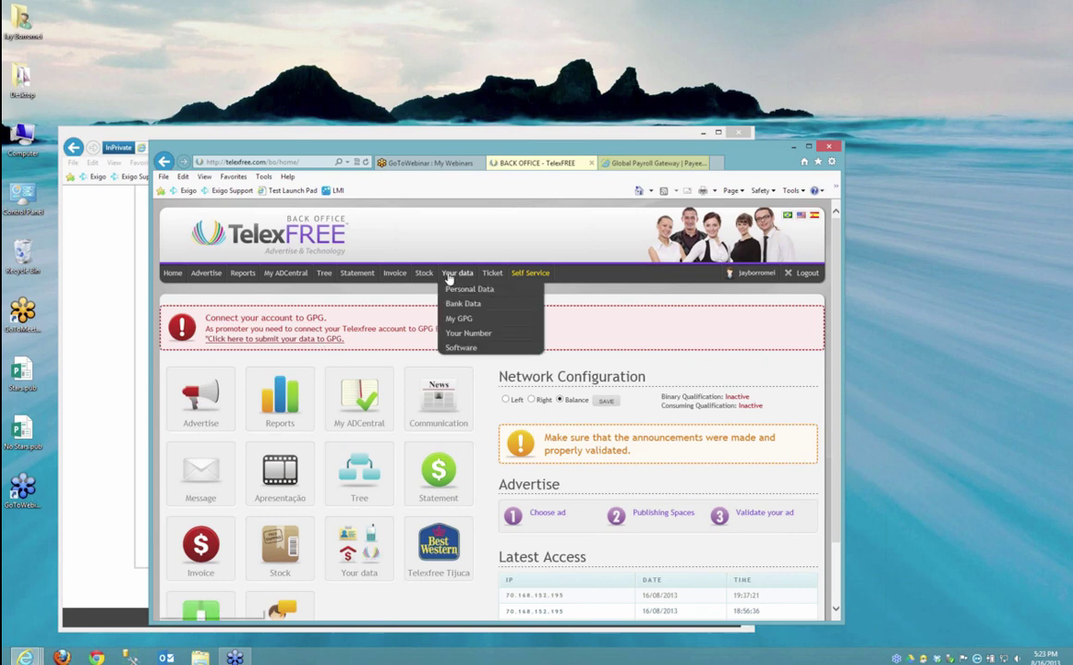
left_click(459, 319)
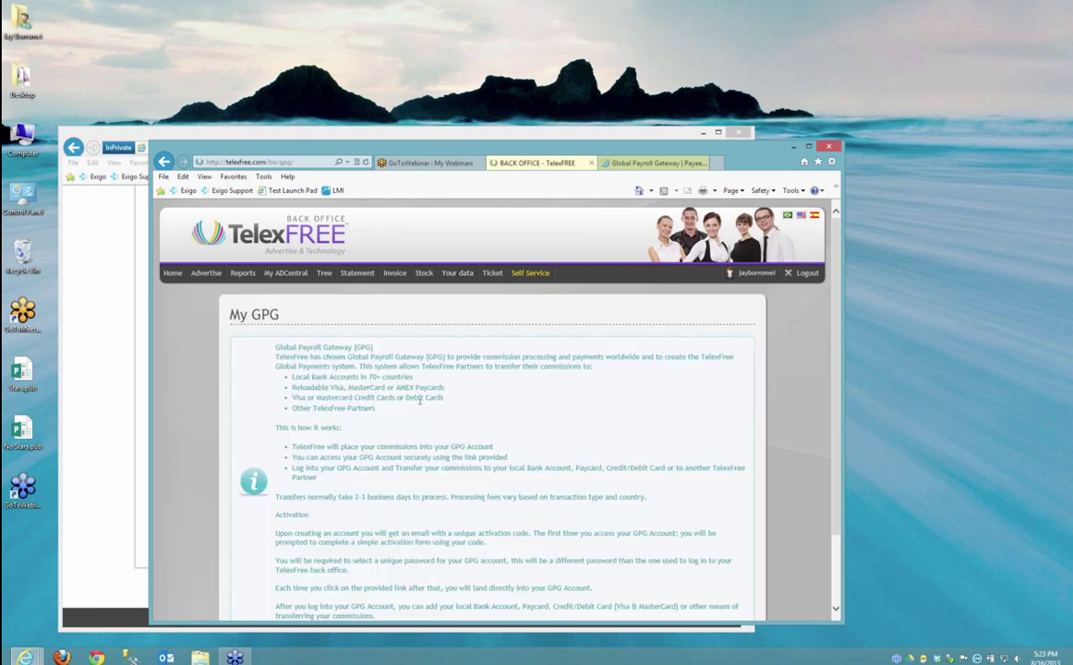
scroll(420, 418, "down", 2)
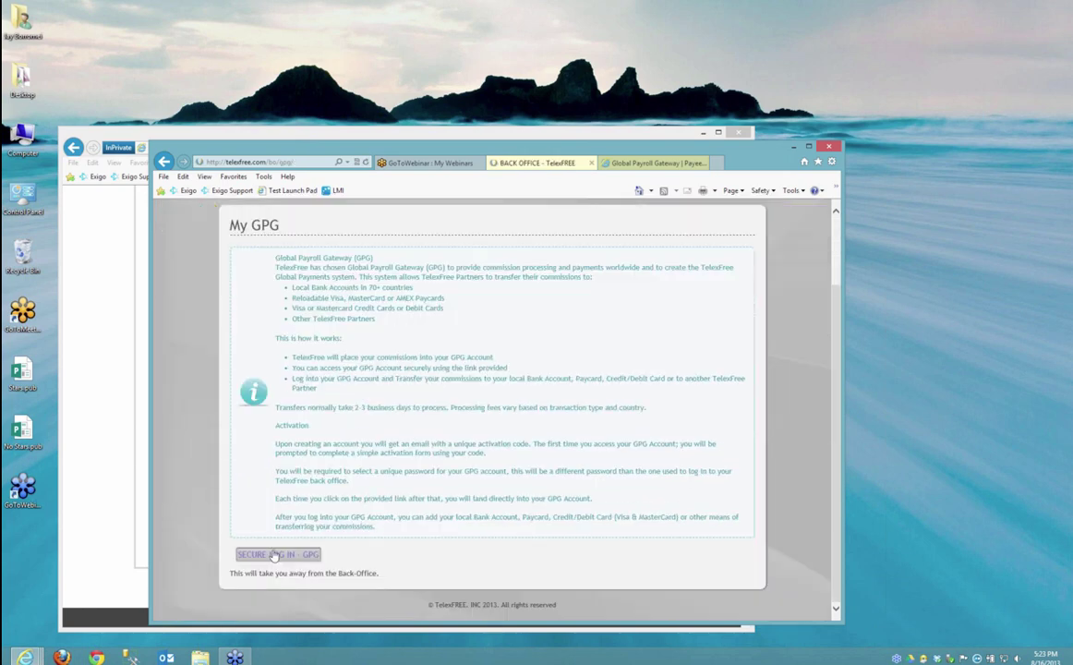
left_click(277, 555)
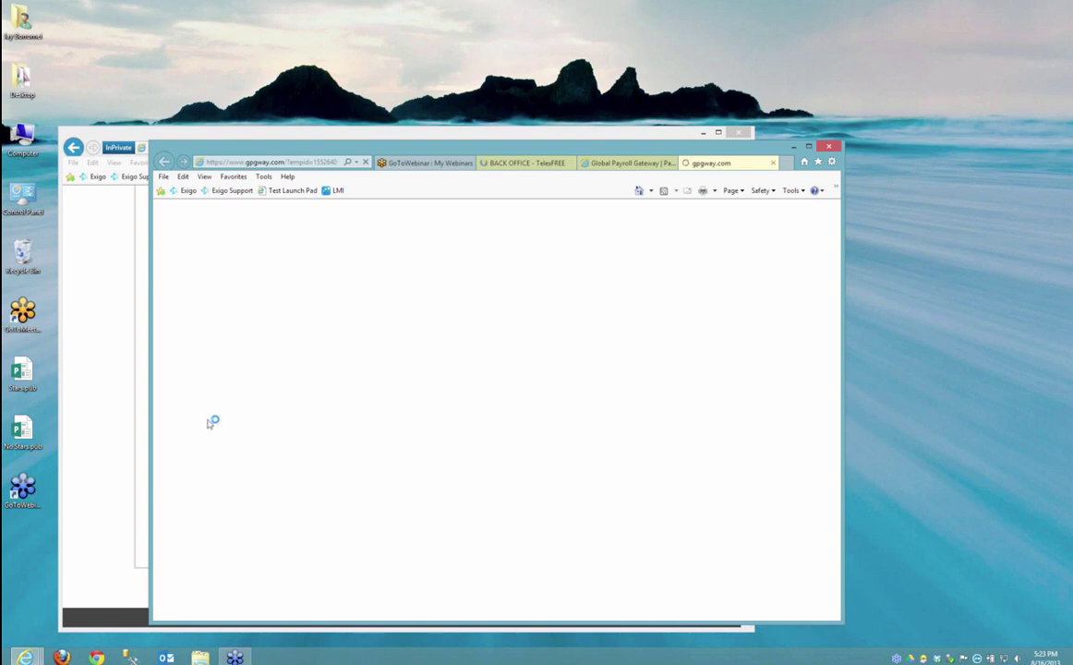
Switch to the InPrivate browser window and go back from the activation form to the GPG email verification page
left_click(96, 384)
left_click(74, 148)
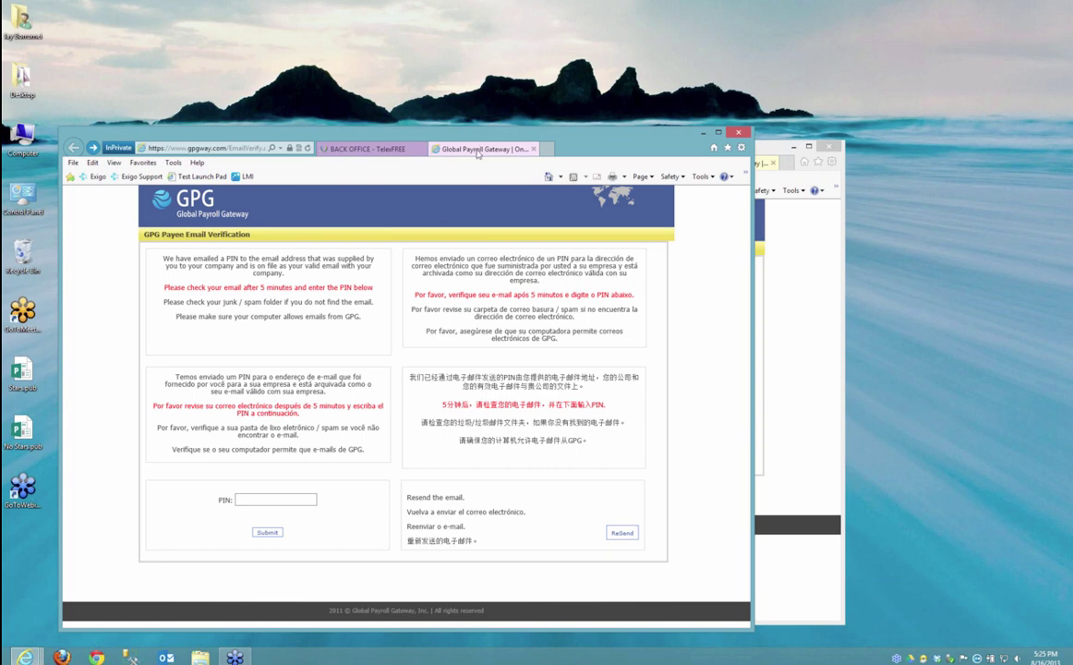
Continue past the payment upgrade notice to the InPrivate session's back office home, and reposition the browser window on the desktop
left_click(383, 155)
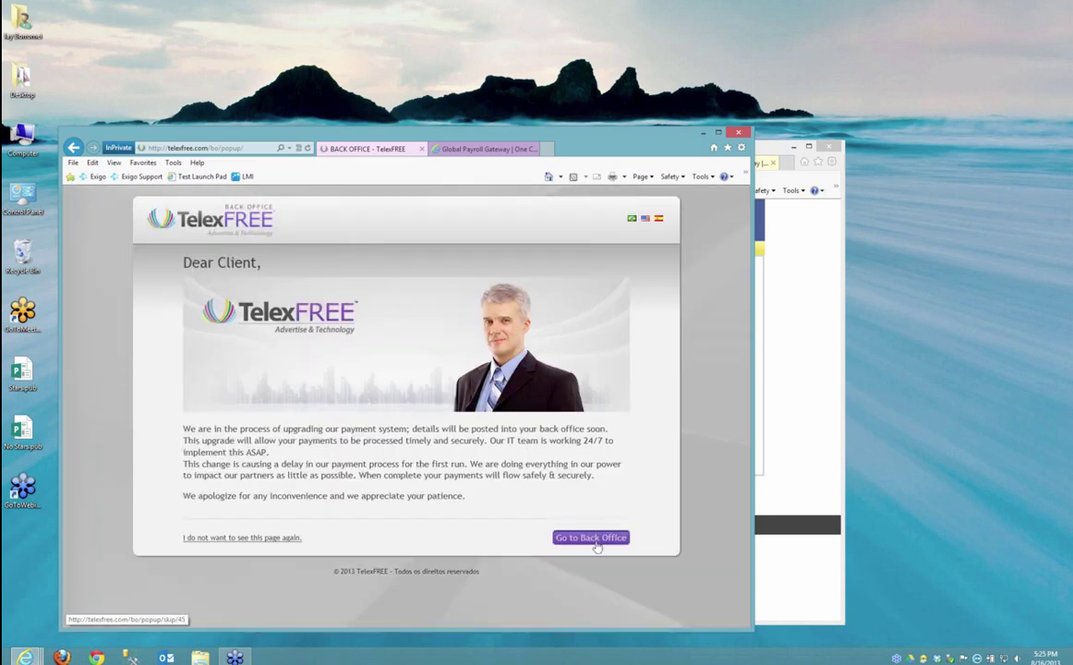
left_click(596, 543)
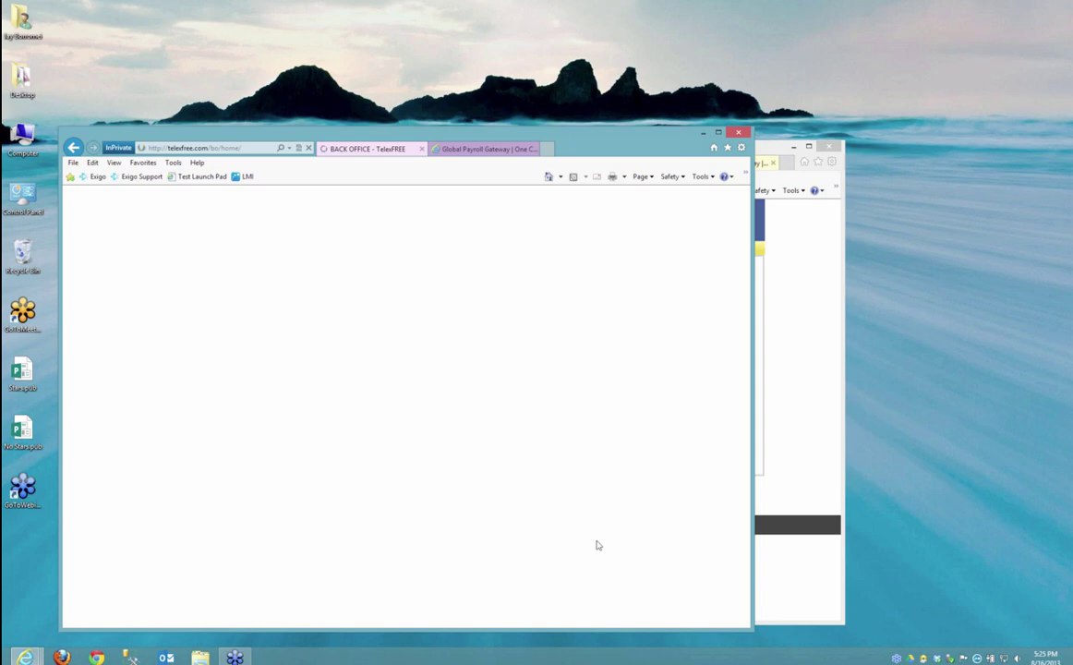
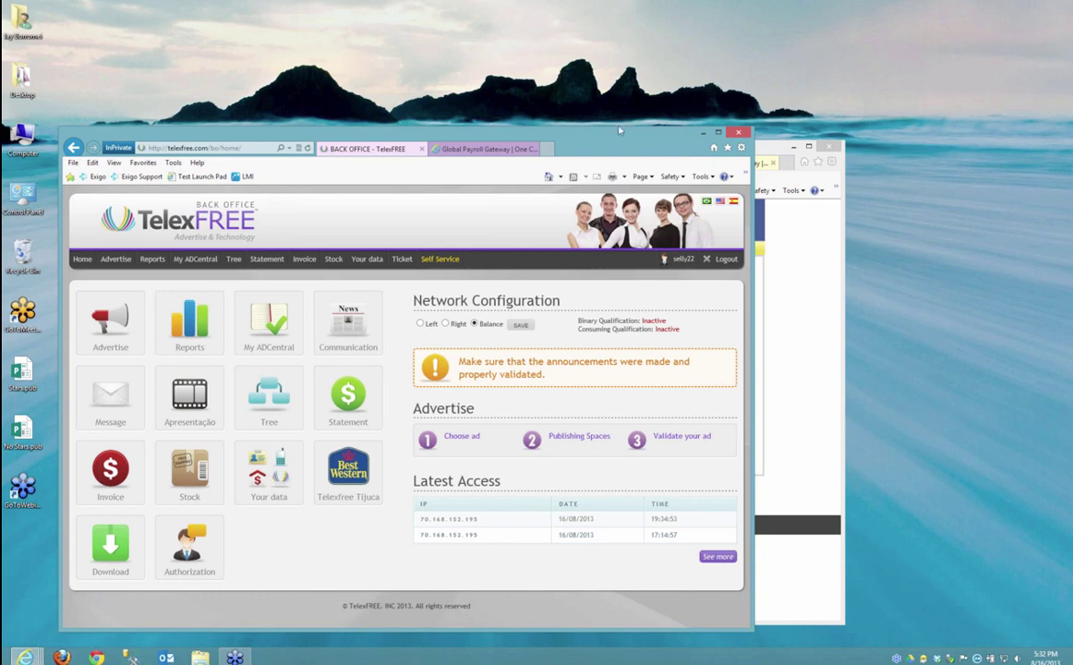
left_click_drag(619, 130, 686, 108)
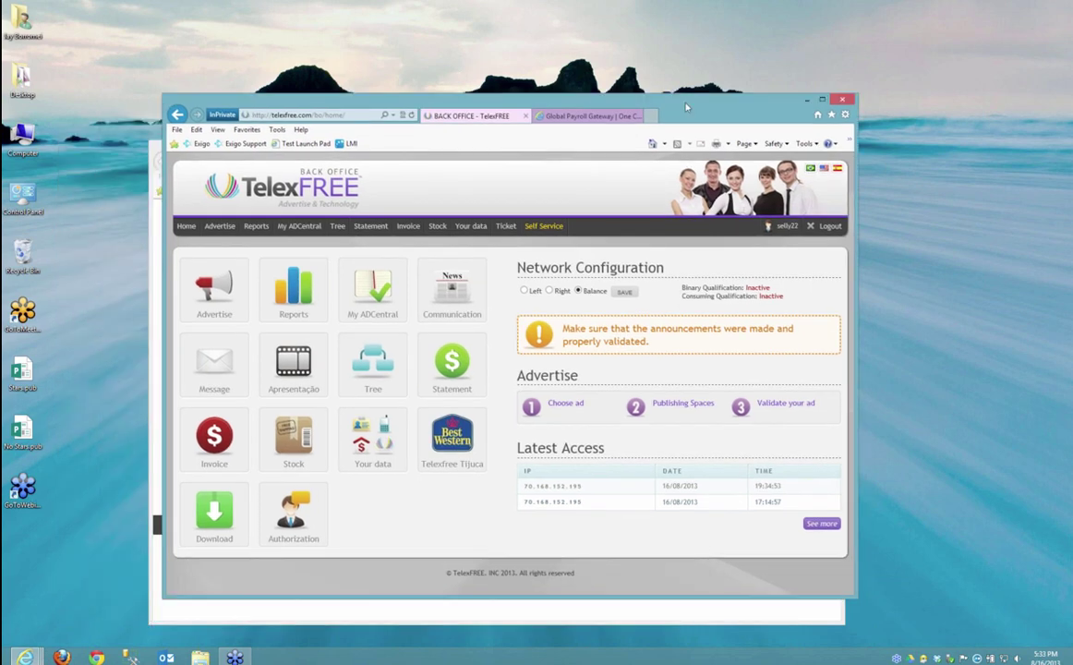